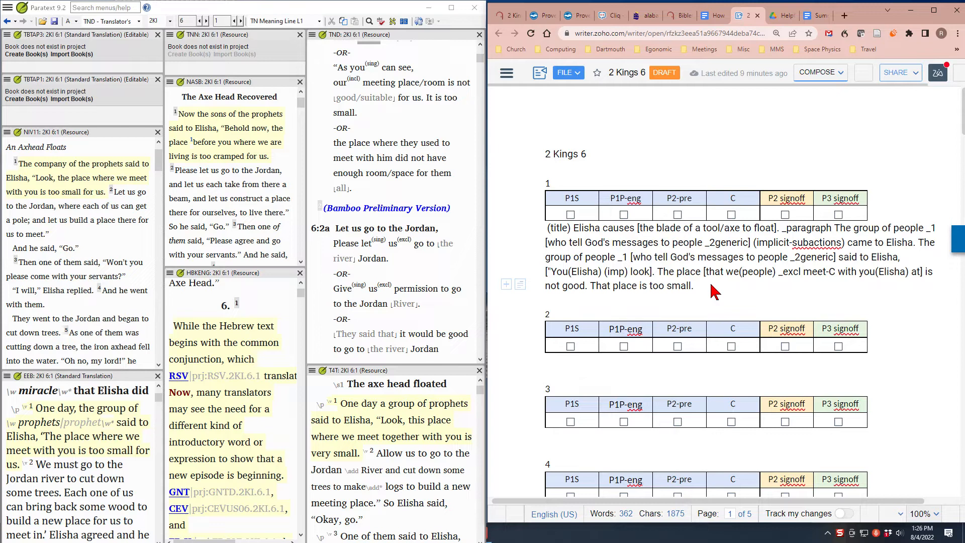
Write verse 1's plain-English version below its coded text, from "(title) Elisha causes the blade of an axe to float." to "It is too small."
key(Return)
key(Return)
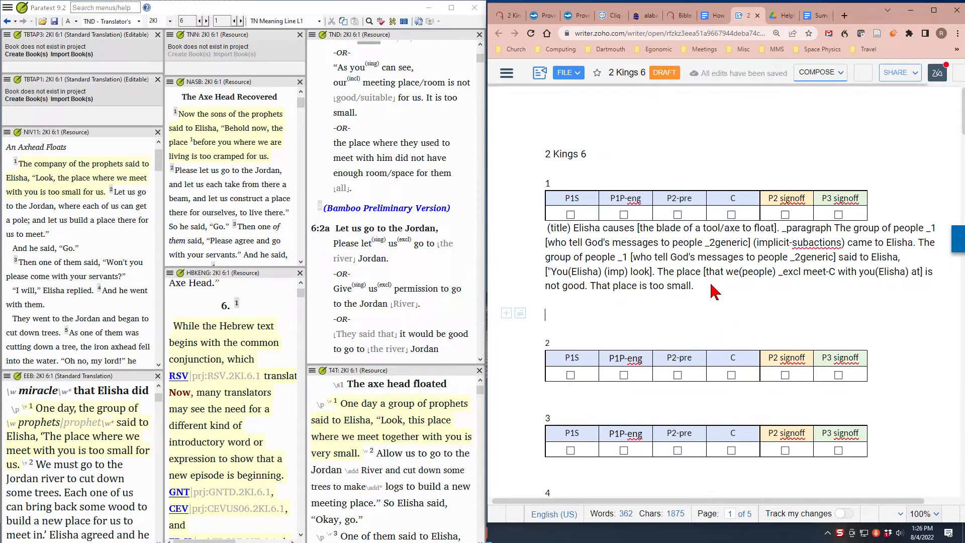
text(()
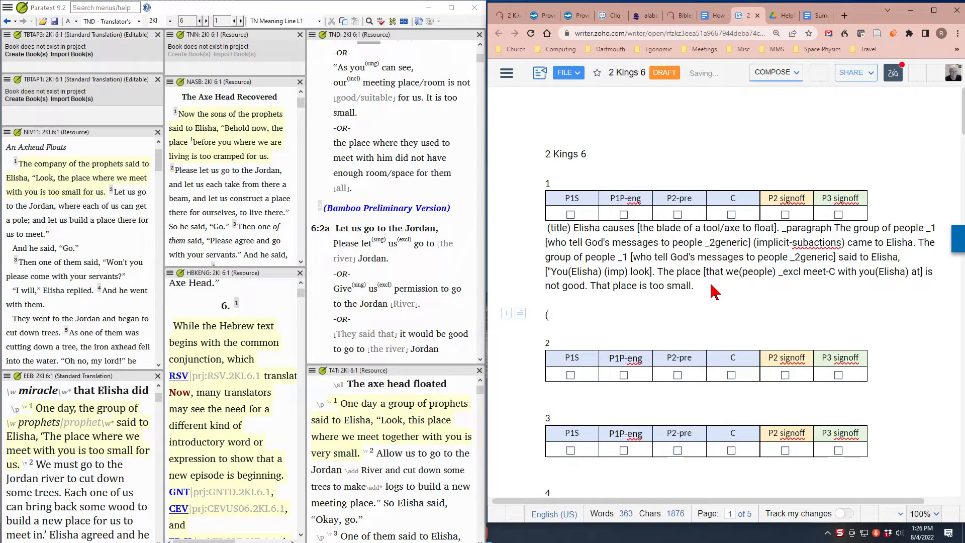
text(title))
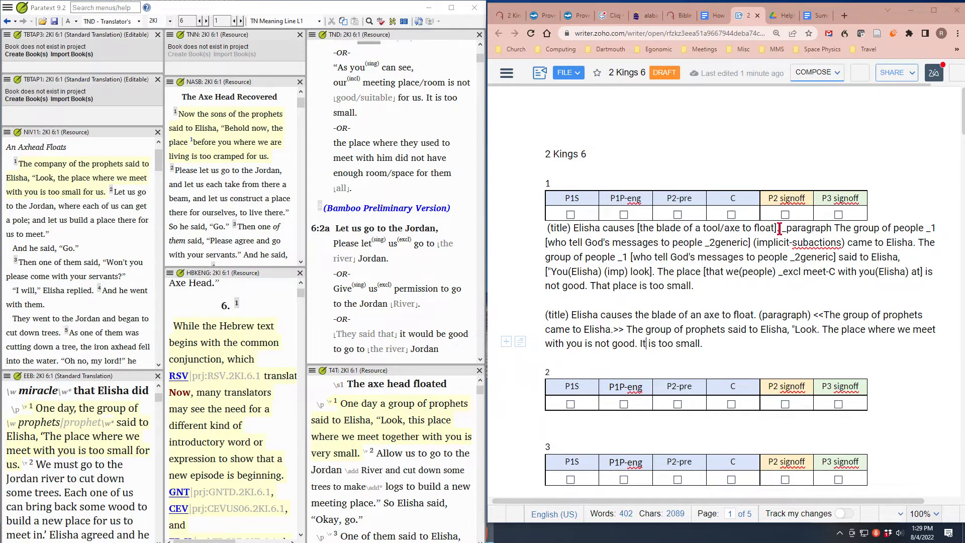
Correct "(implicit-subactions)" to "(implicit-subaction)" in the coded text of verse 1 and dismiss the spelling suggestions
click(840, 243)
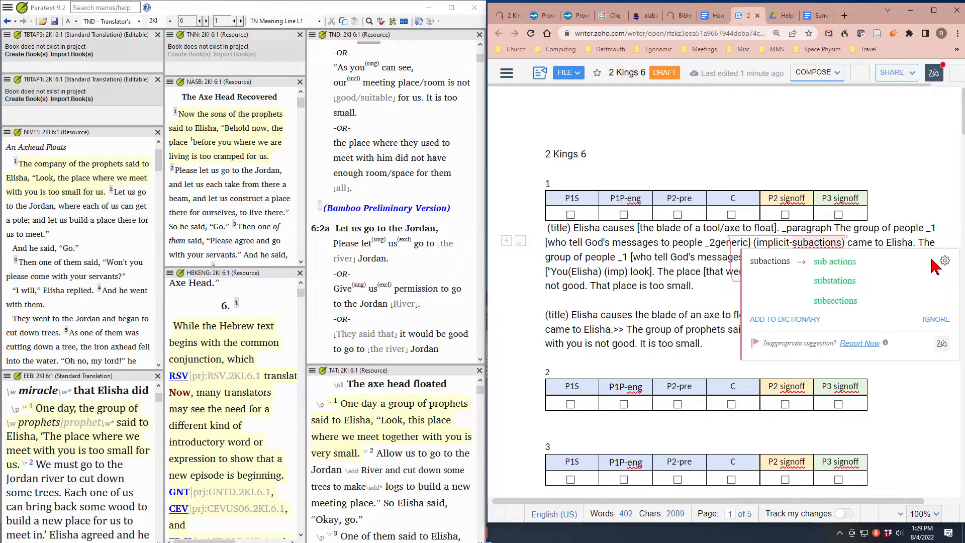
key(BackSpace)
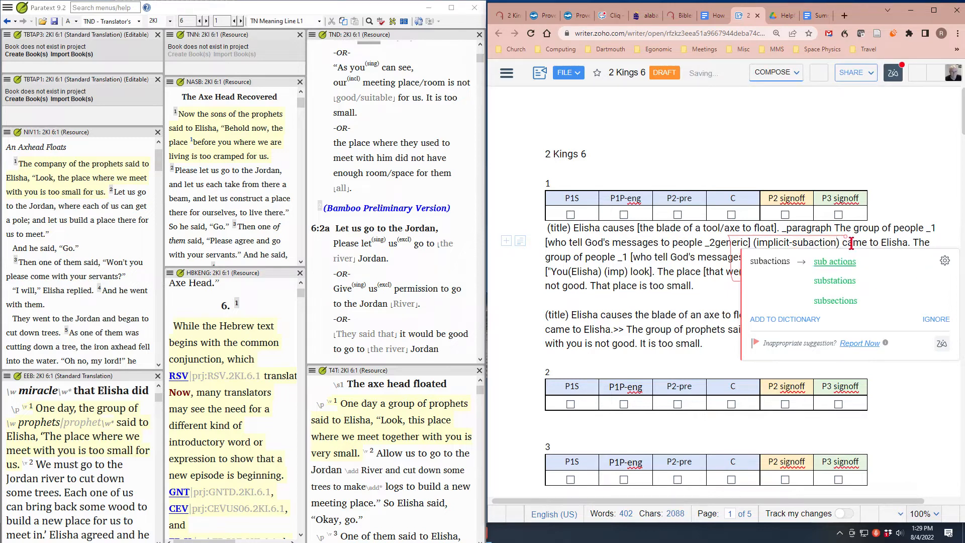
click(885, 198)
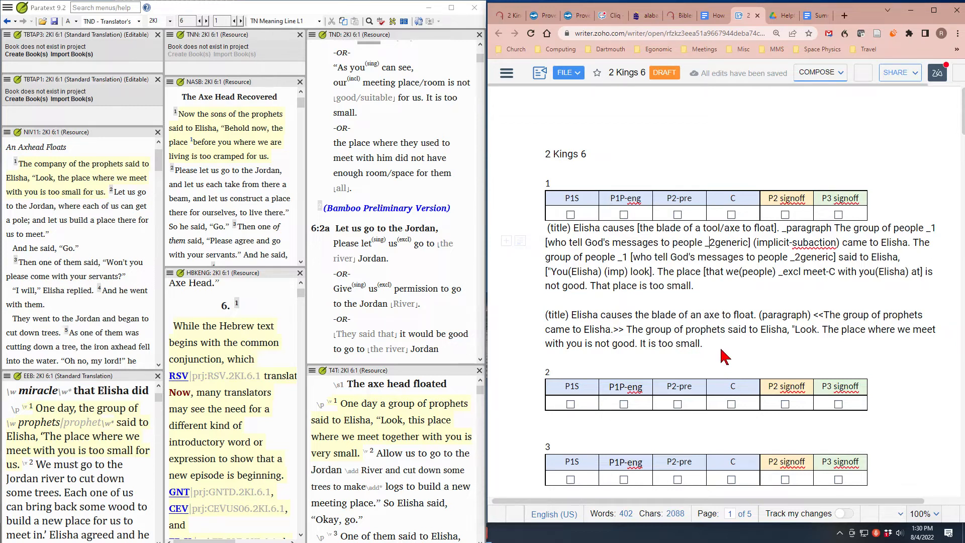
Switch to The Bible Translator's Assistant Analyzer and analyze the text of 2 Kings 6:1
key(alt+Tab)
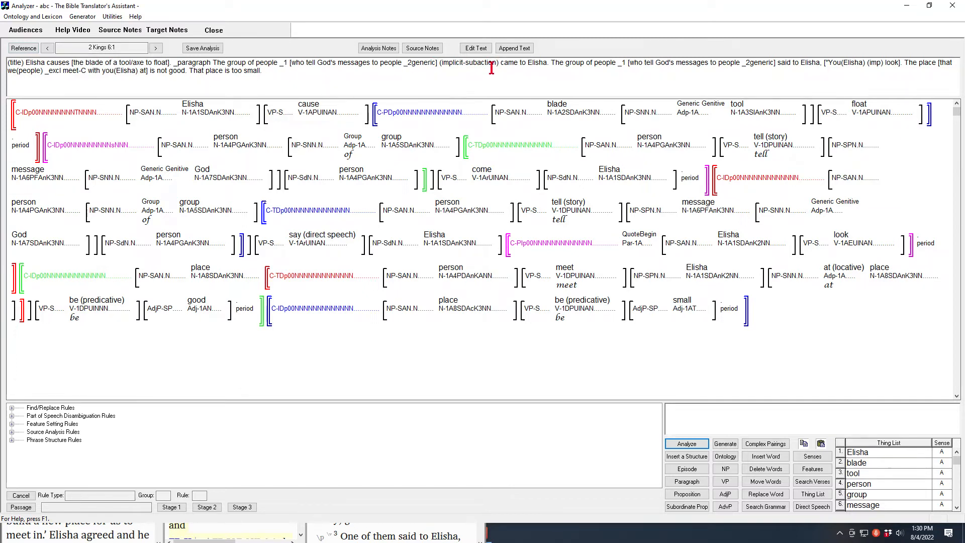
click(690, 446)
Examine the features of the title sentence's analysis, from its main clause and "cause" to "blade", "tool" and "float"
mouse_move(77, 114)
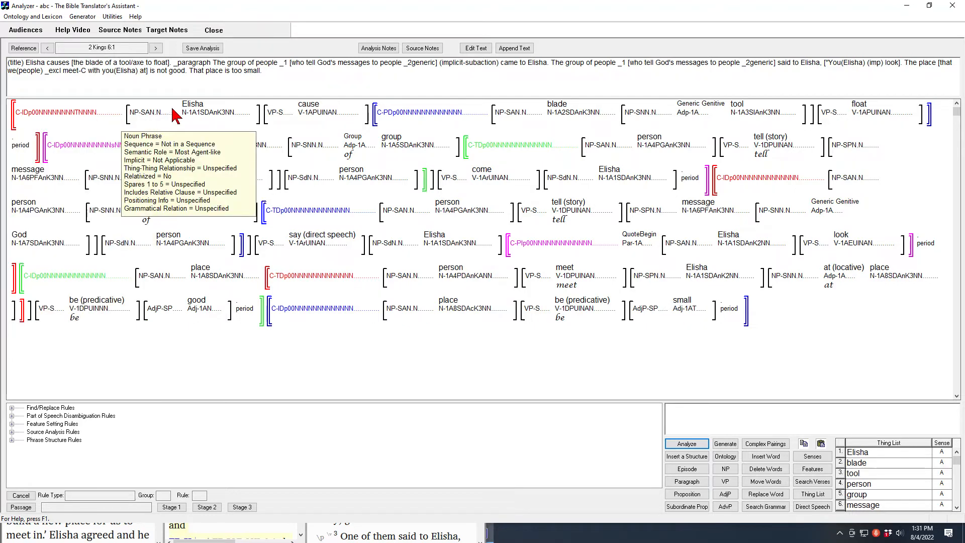
mouse_move(312, 119)
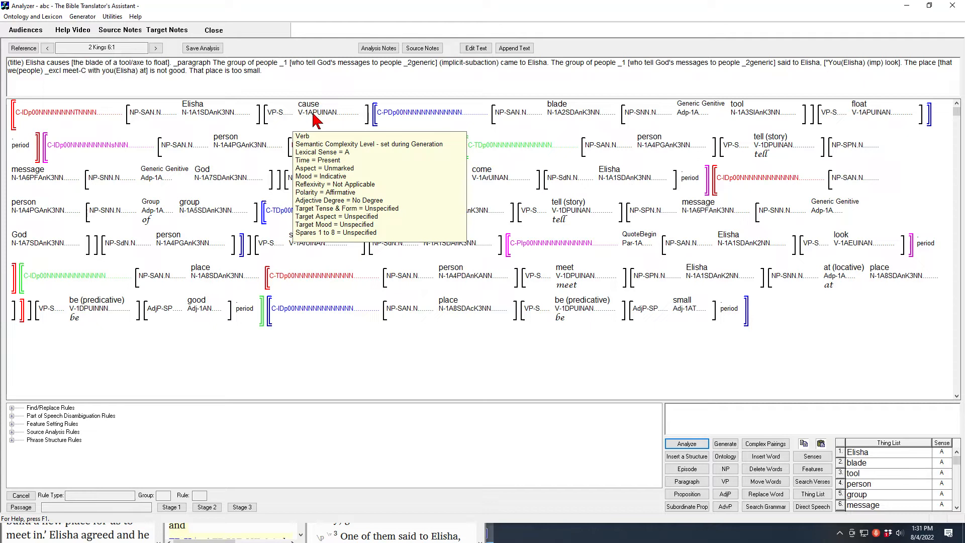
mouse_move(559, 117)
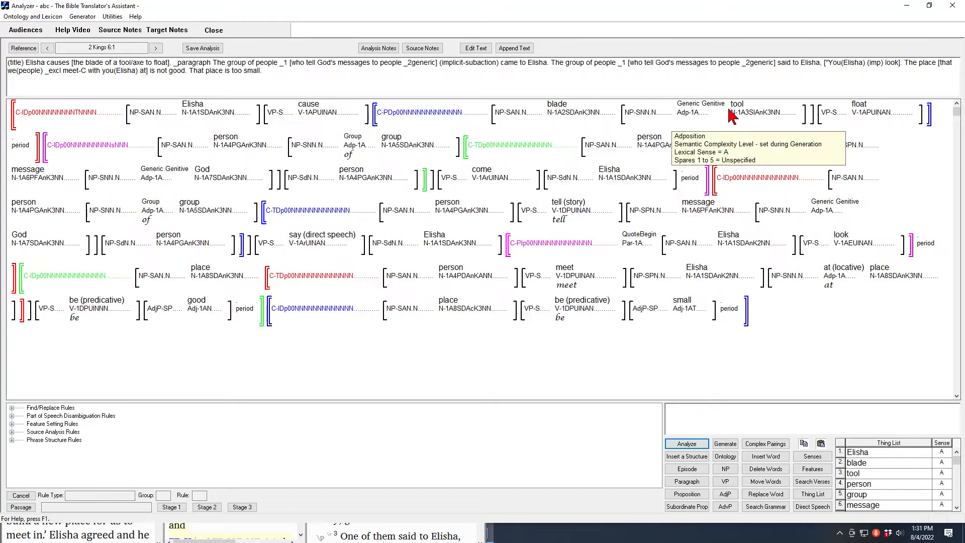
mouse_move(741, 116)
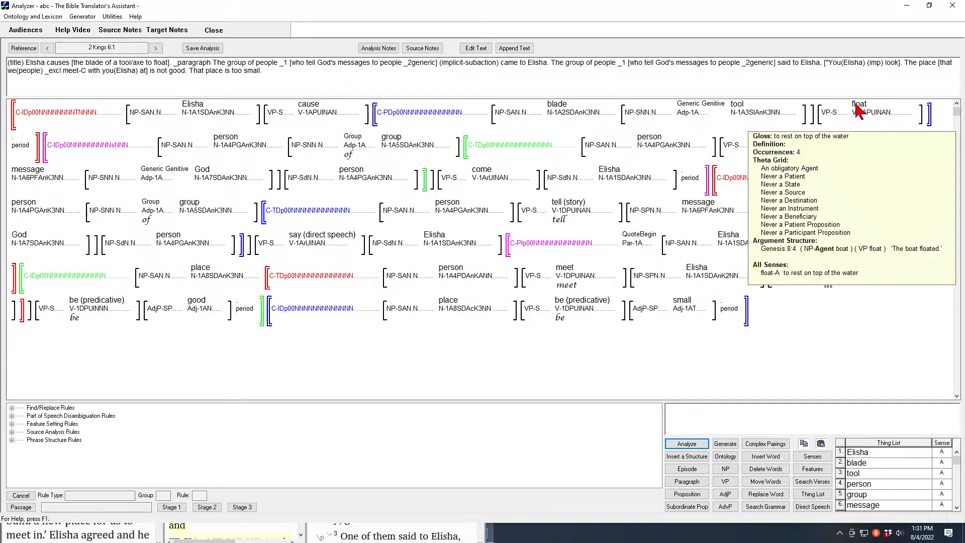
mouse_move(860, 116)
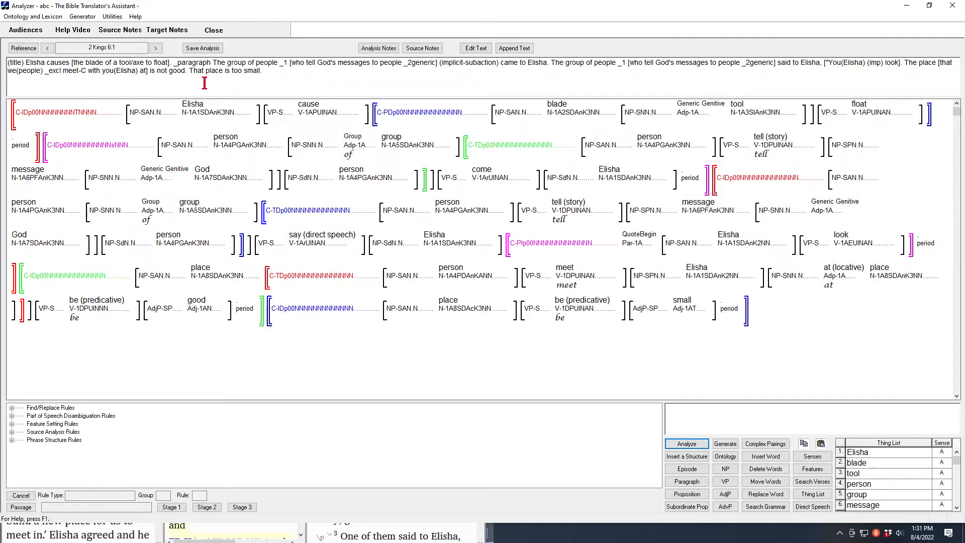
Examine the analysis of the implicit-subaction sentence, including "person", "group", the relative clause with "tell" and "message", and the verb "come"
mouse_move(151, 149)
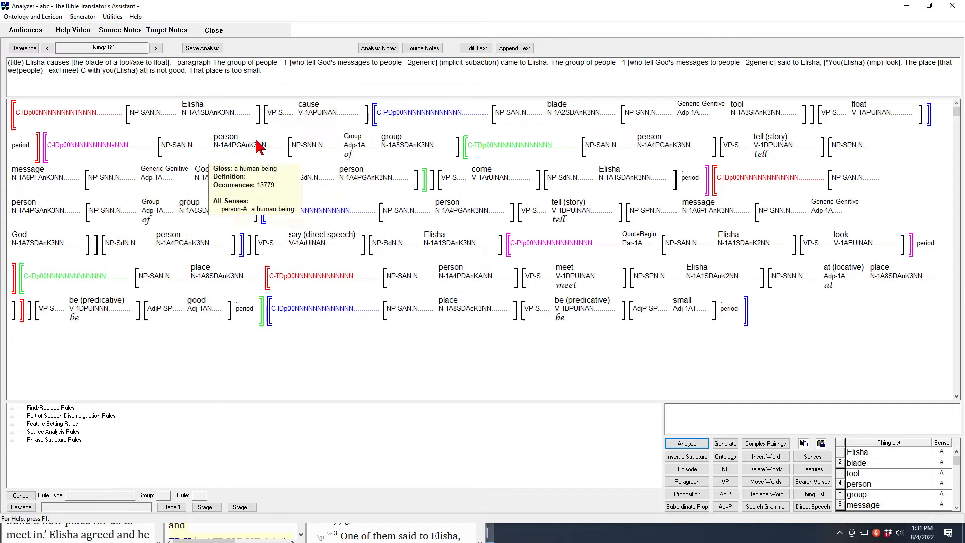
mouse_move(383, 160)
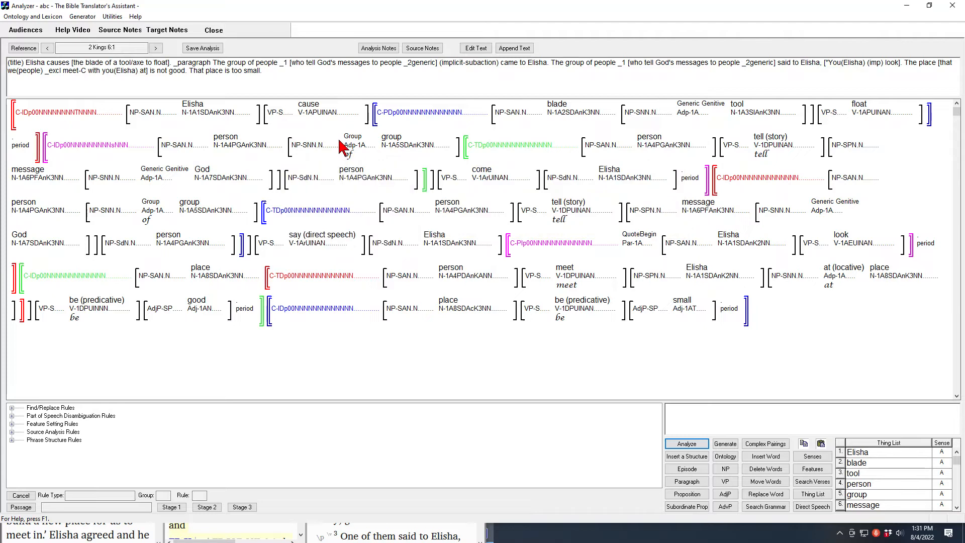
mouse_move(231, 148)
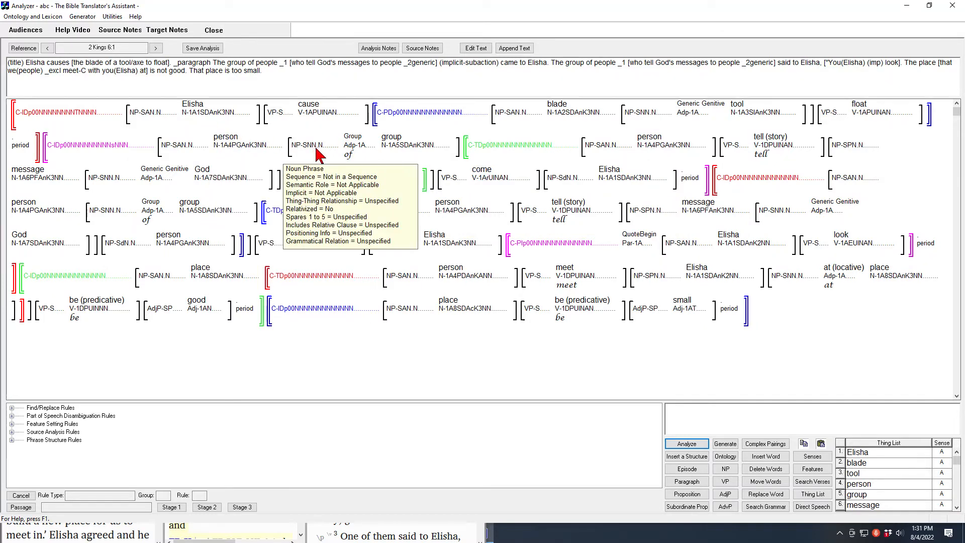
mouse_move(350, 150)
mouse_move(460, 158)
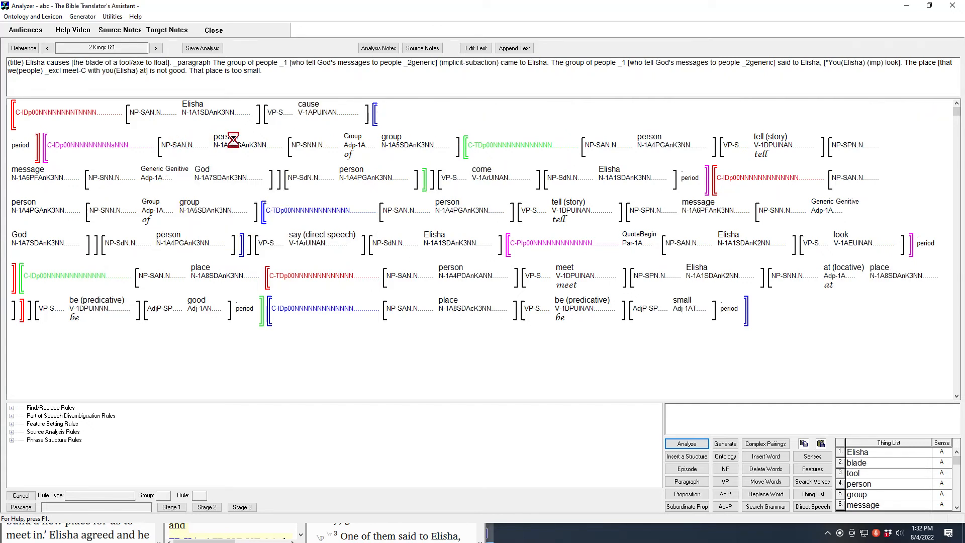
mouse_move(648, 147)
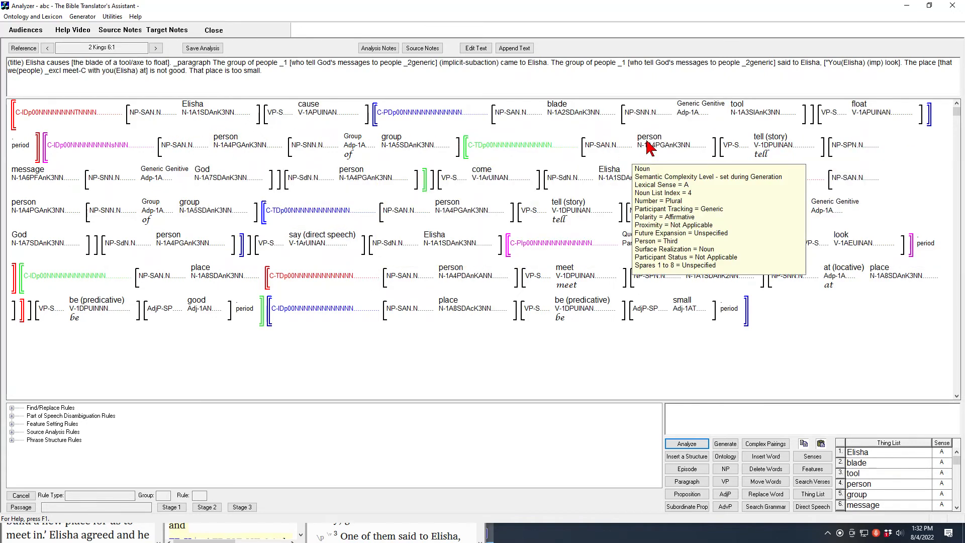
mouse_move(507, 151)
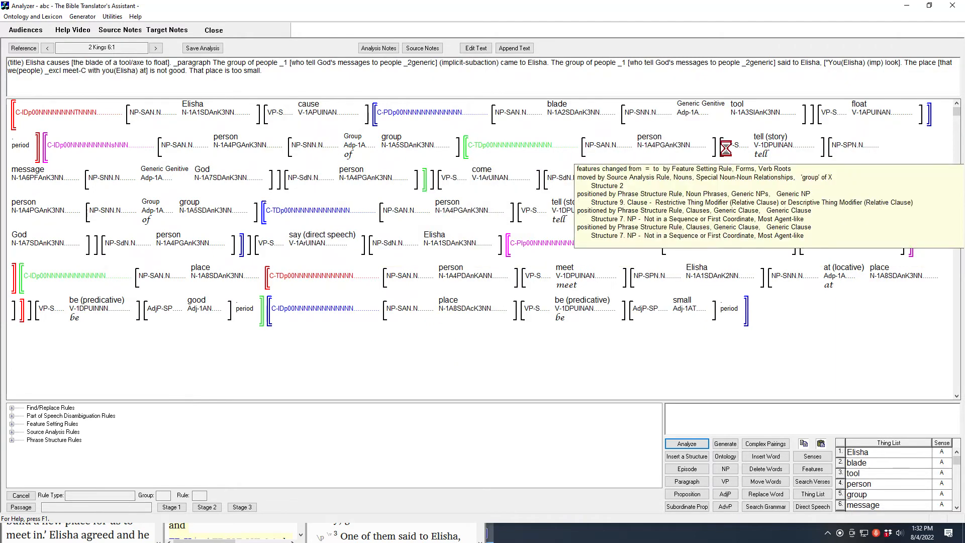
mouse_move(762, 143)
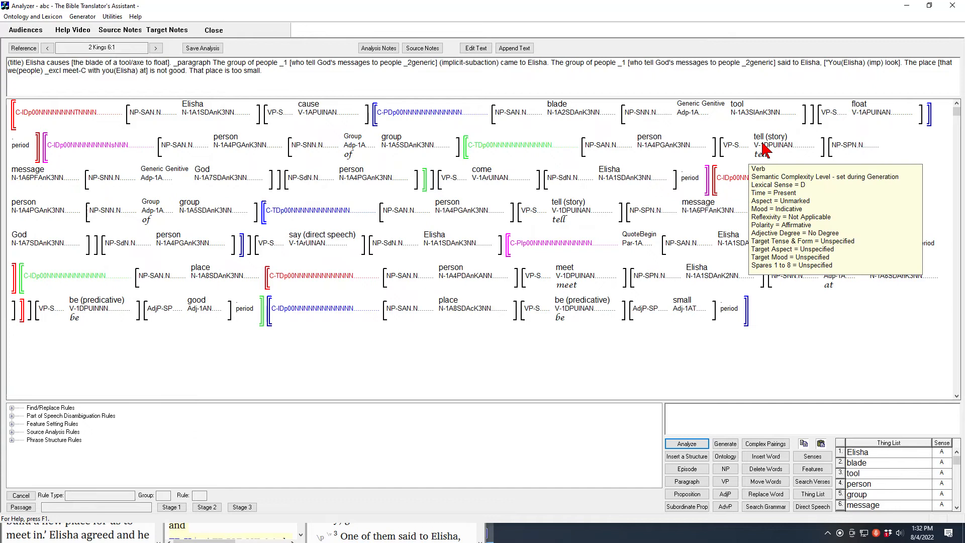
mouse_move(30, 181)
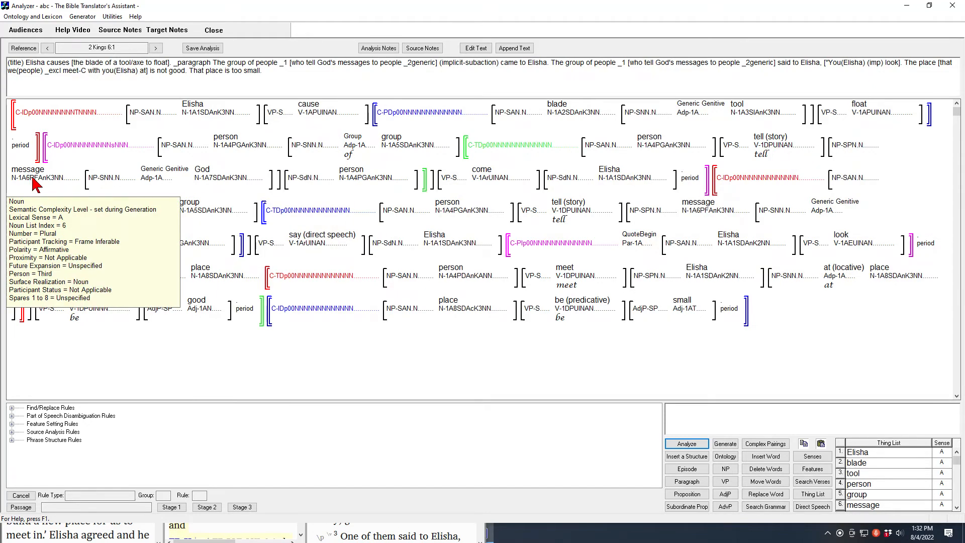
mouse_move(333, 182)
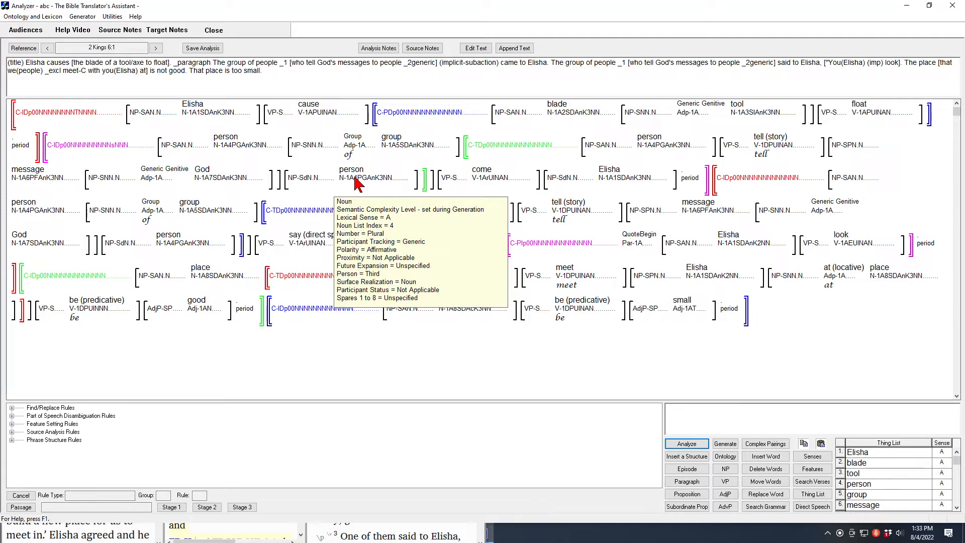
mouse_move(489, 183)
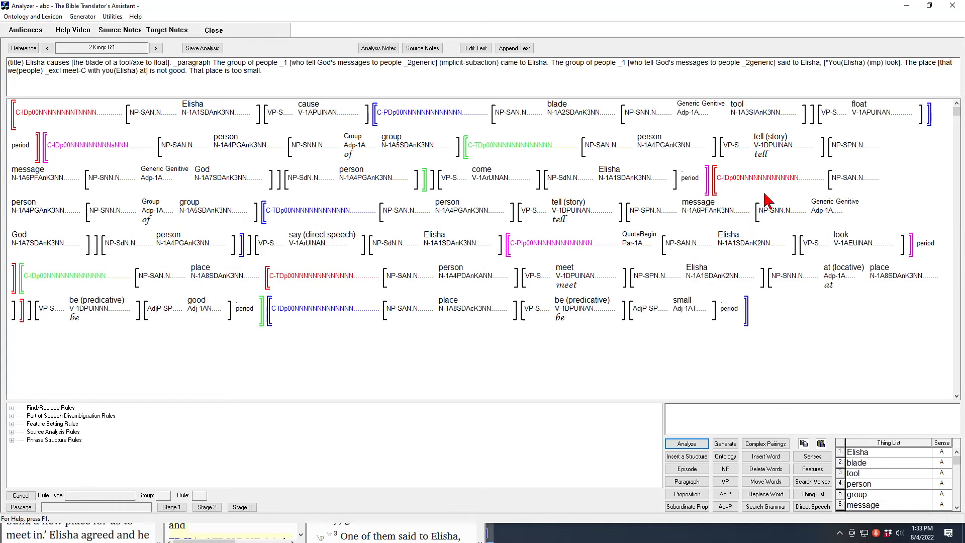
Examine the analysis of the sentence in which the group speaks to Elisha, including its relative clause, "say" and the destination phrase
mouse_move(783, 185)
mouse_move(526, 221)
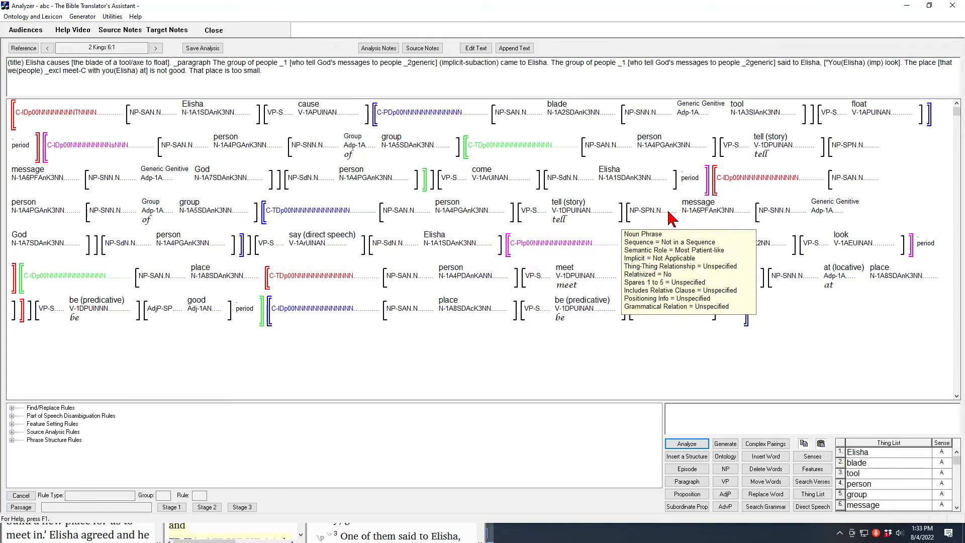
mouse_move(142, 227)
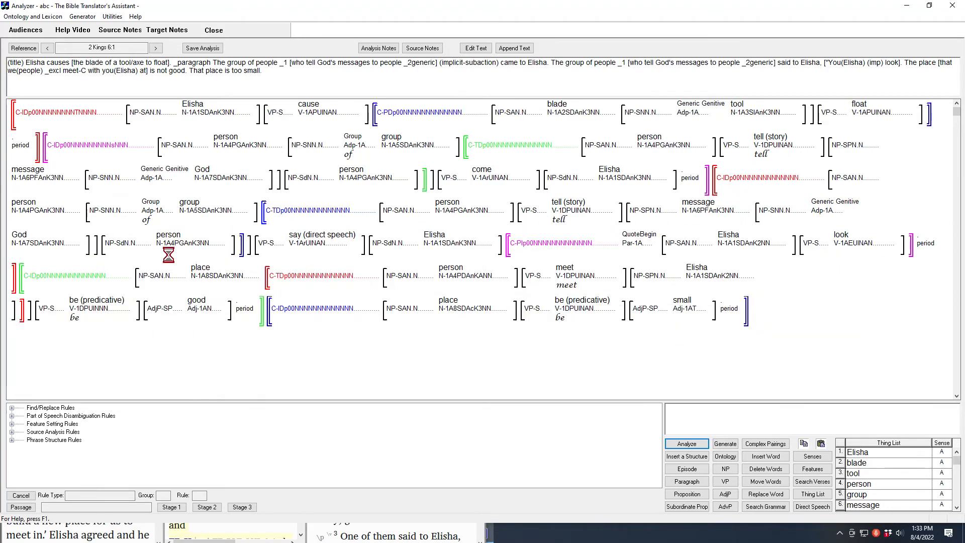
mouse_move(282, 260)
mouse_move(318, 250)
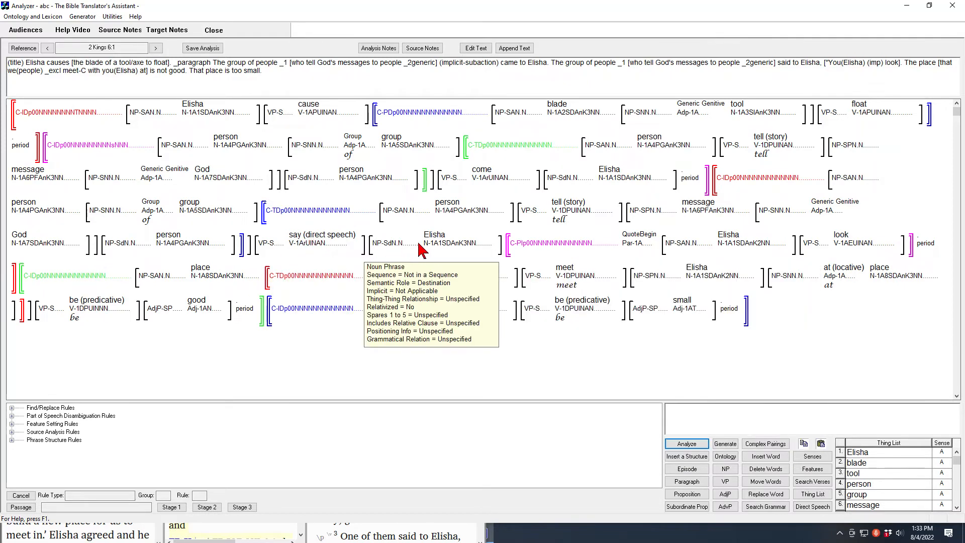
mouse_move(464, 246)
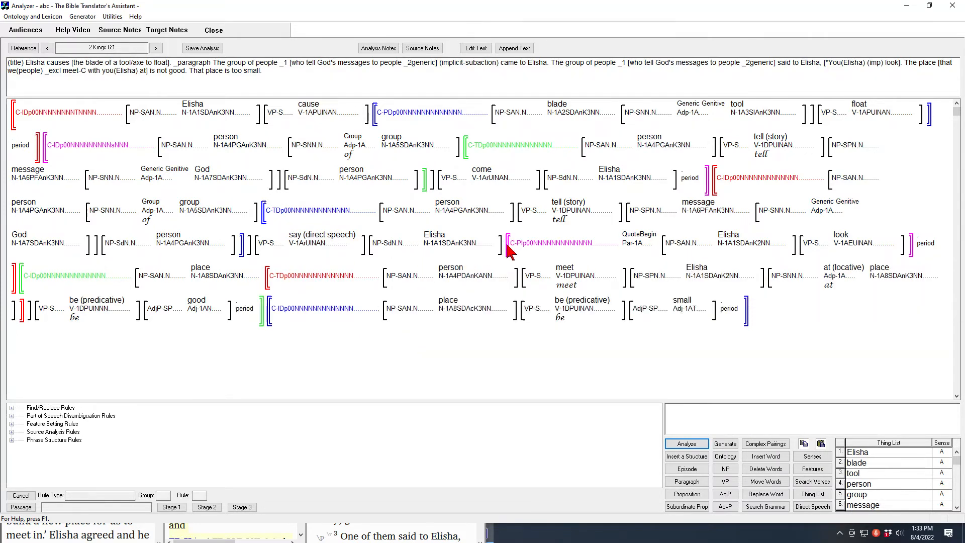
Examine the features of the quoted imperative clause, including its QuoteBegin particle, the Elisha noun phrase and the verb "look"
mouse_move(522, 251)
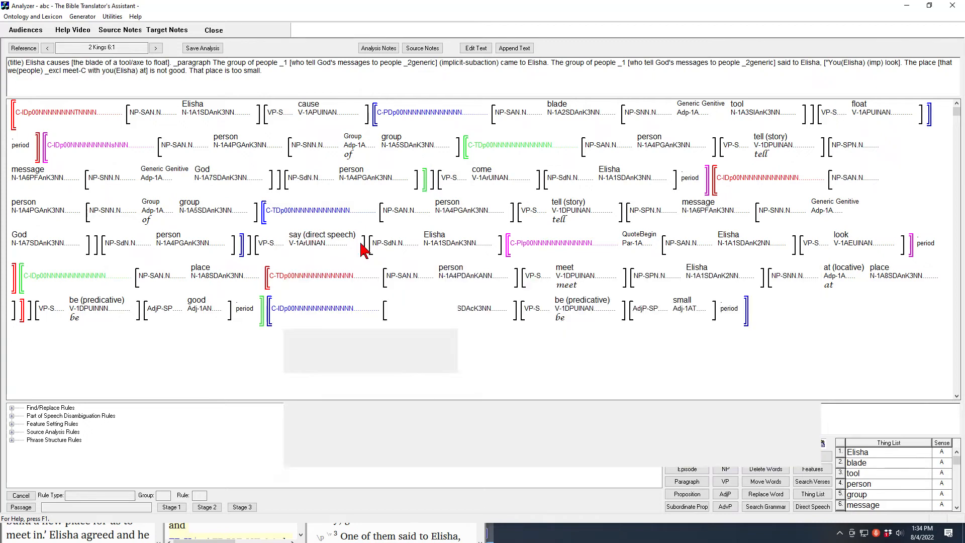
mouse_move(628, 242)
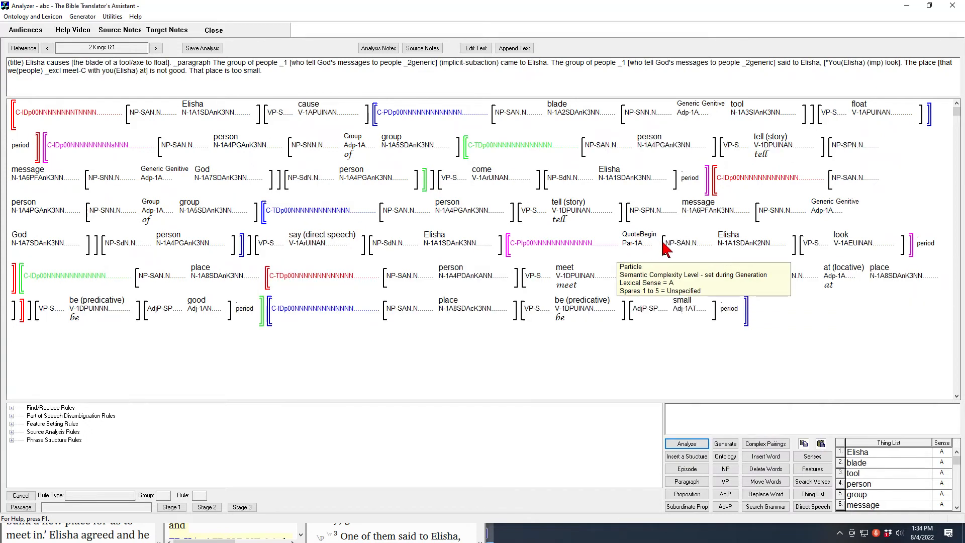
mouse_move(874, 246)
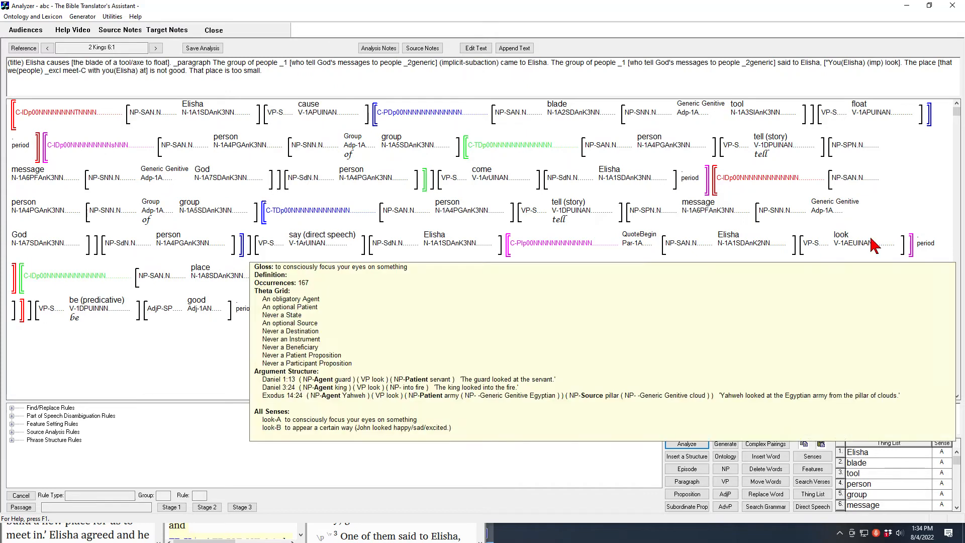
mouse_move(685, 246)
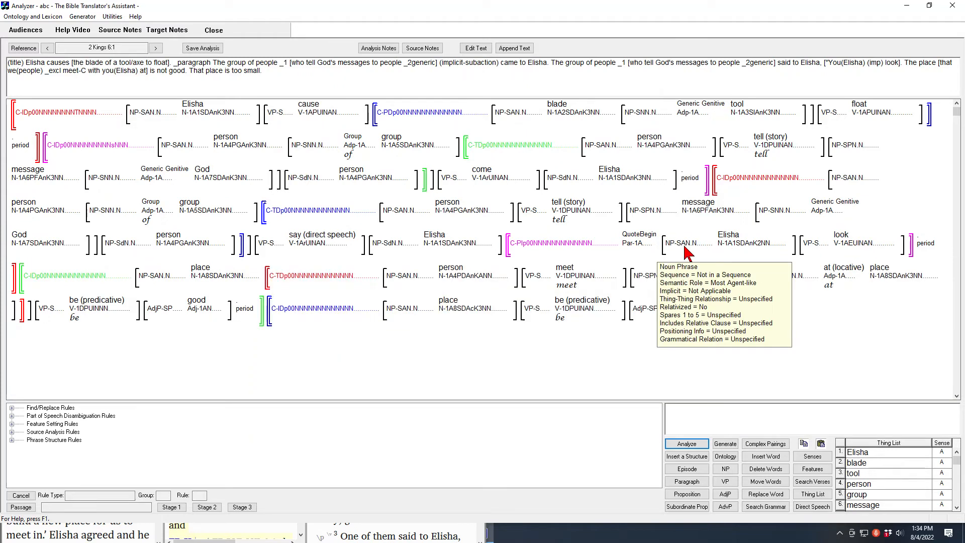
mouse_move(576, 246)
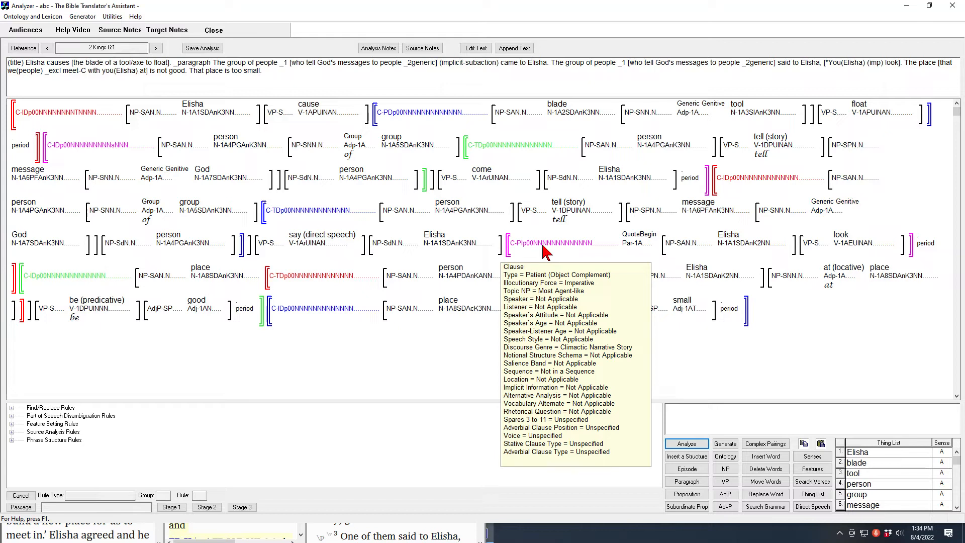
Examine the analysis of the clause saying the place is not good, including the noun "place" and its relative clause
mouse_move(59, 276)
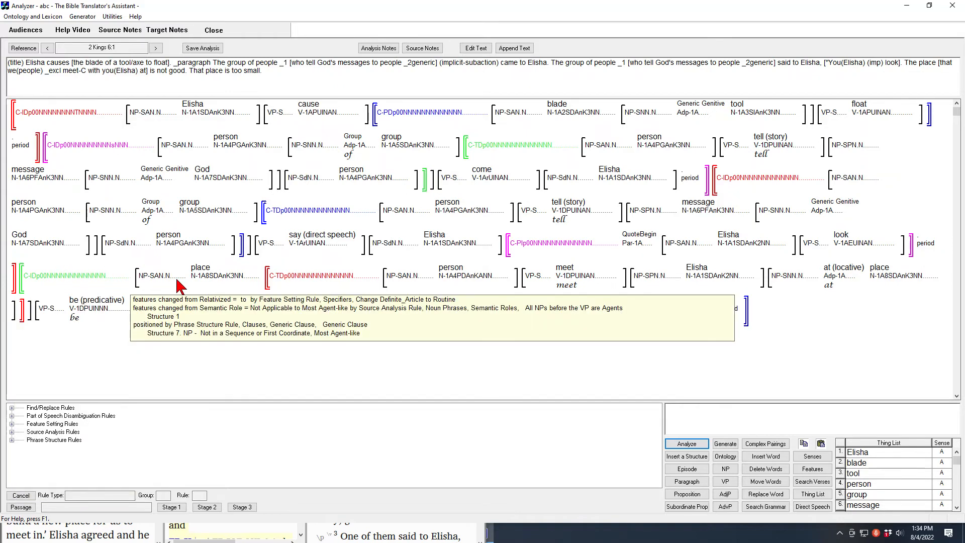
mouse_move(202, 284)
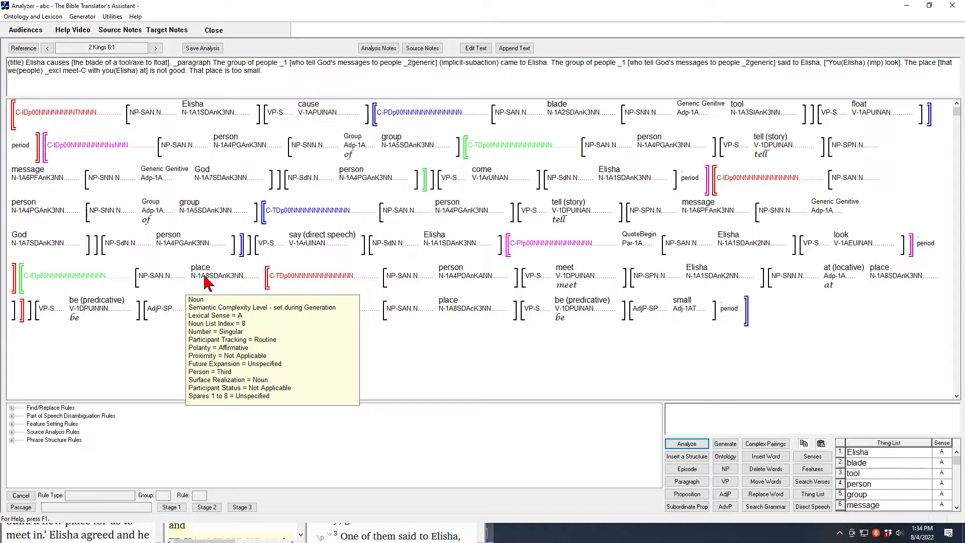
mouse_move(445, 273)
mouse_move(300, 281)
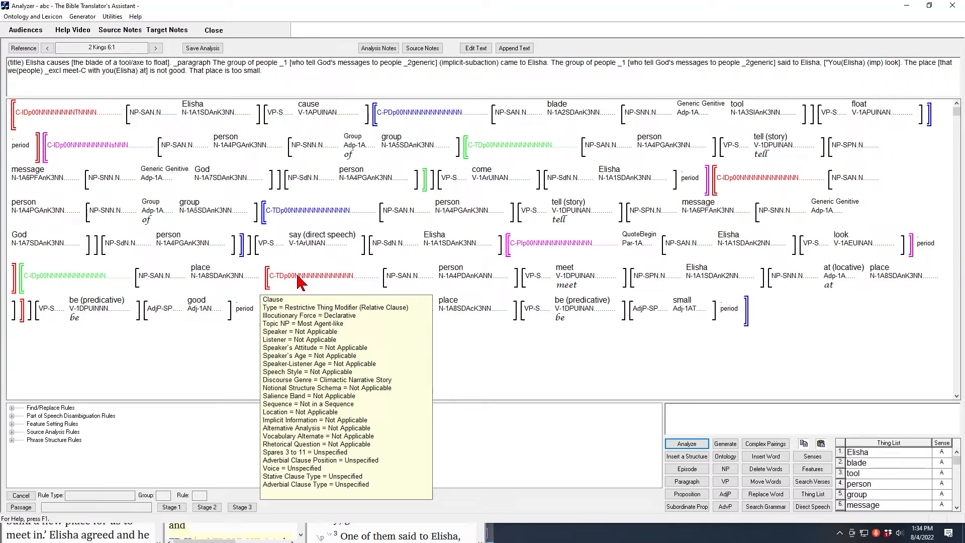
Examine the features and rule history of "person", "meet" and the Elisha noun phrase within the relative clause
right_click(467, 279)
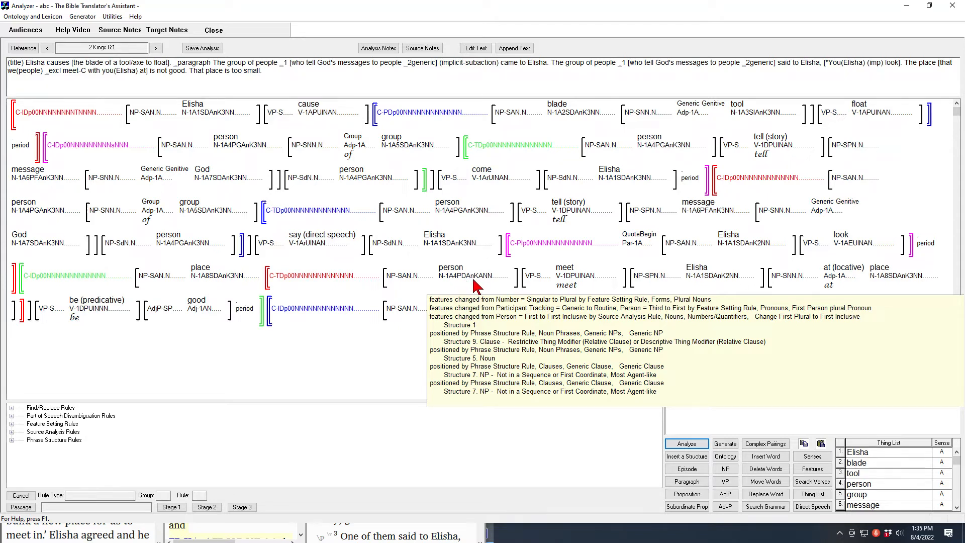
mouse_move(575, 285)
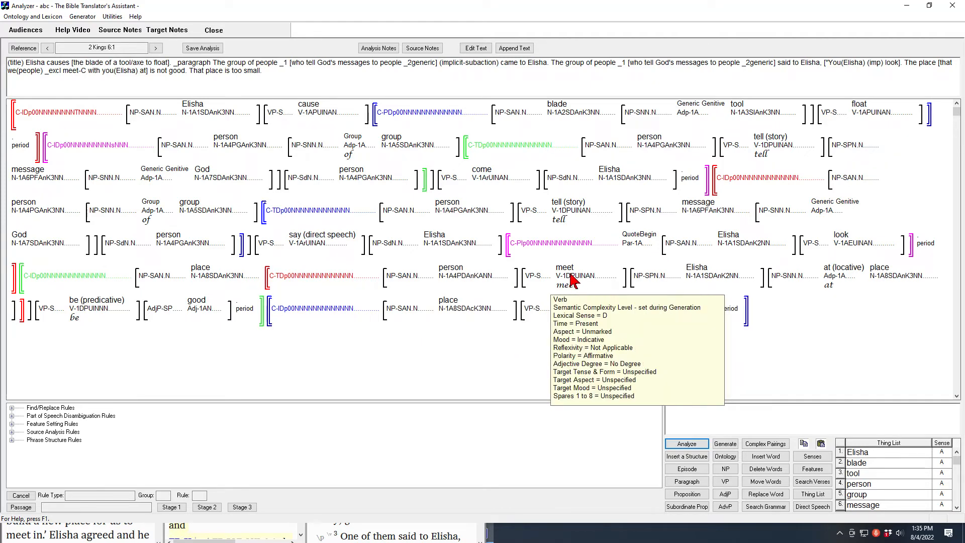
mouse_move(703, 279)
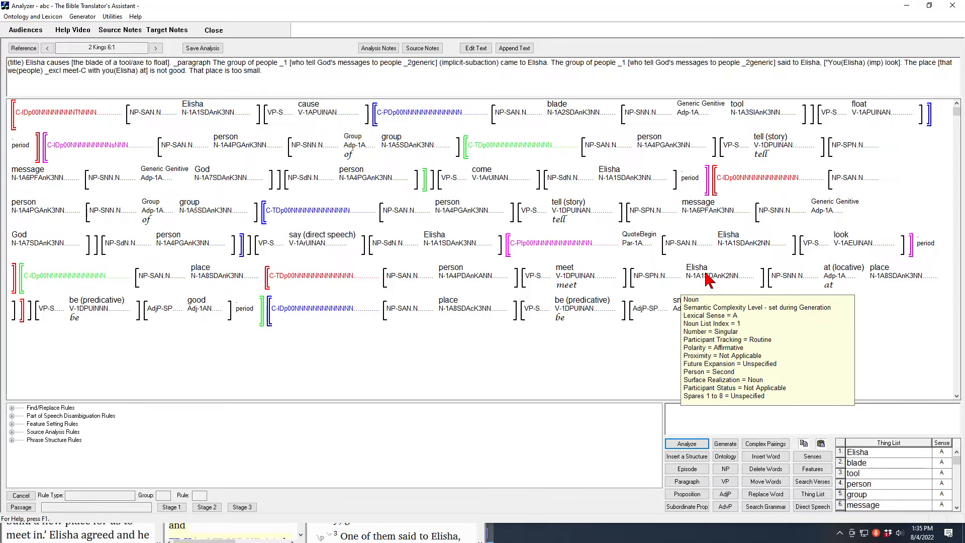
mouse_move(673, 275)
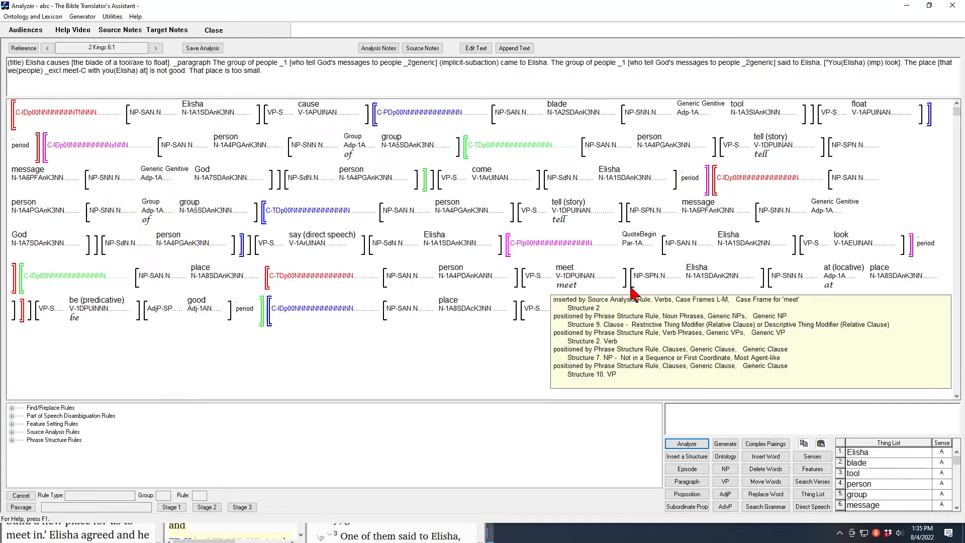
mouse_move(465, 283)
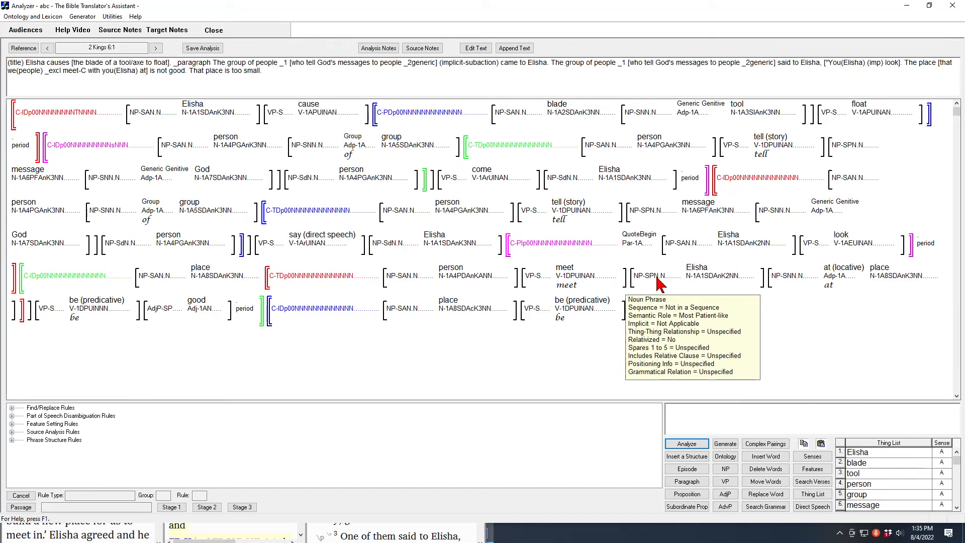
click(559, 274)
mouse_move(563, 276)
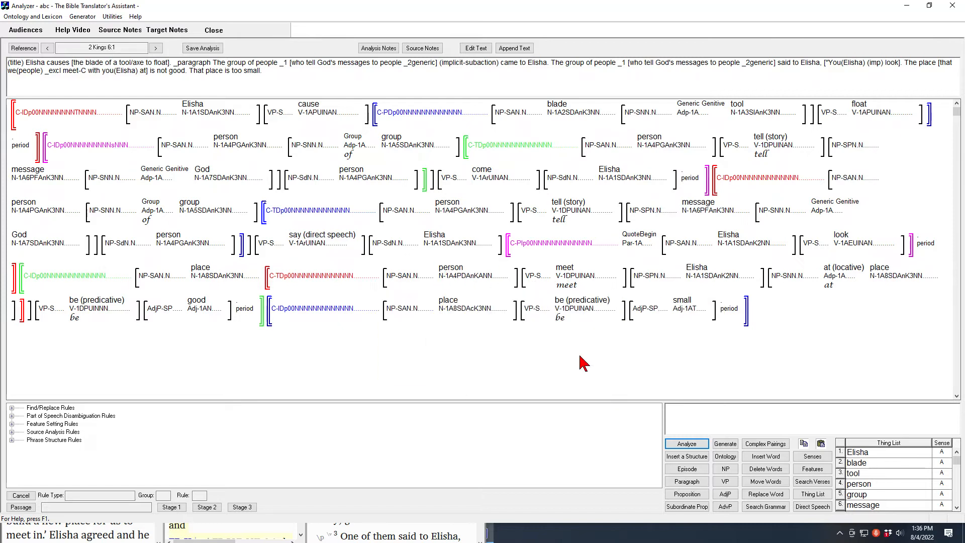
Set the Person feature of the noun "person" in the "meet" clause to First Exclusive
click(812, 469)
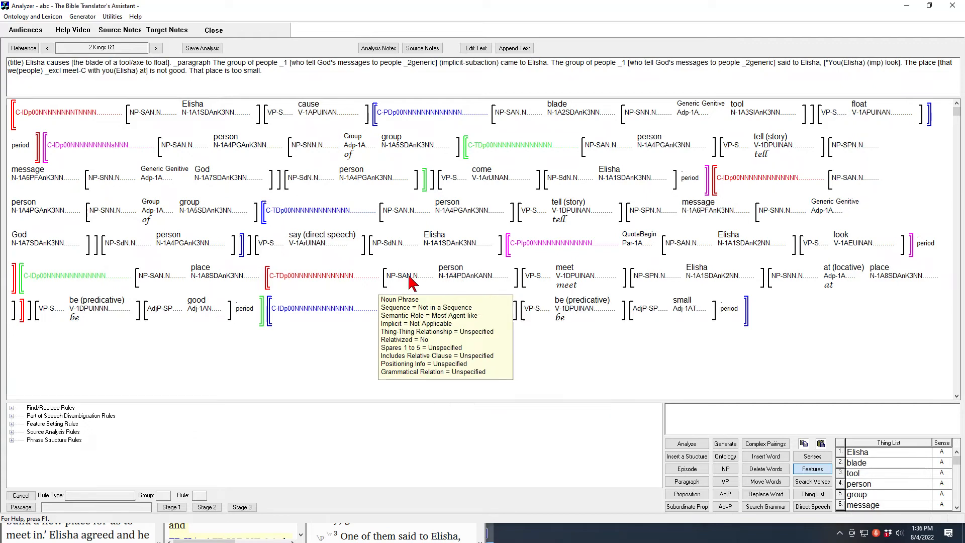
click(447, 276)
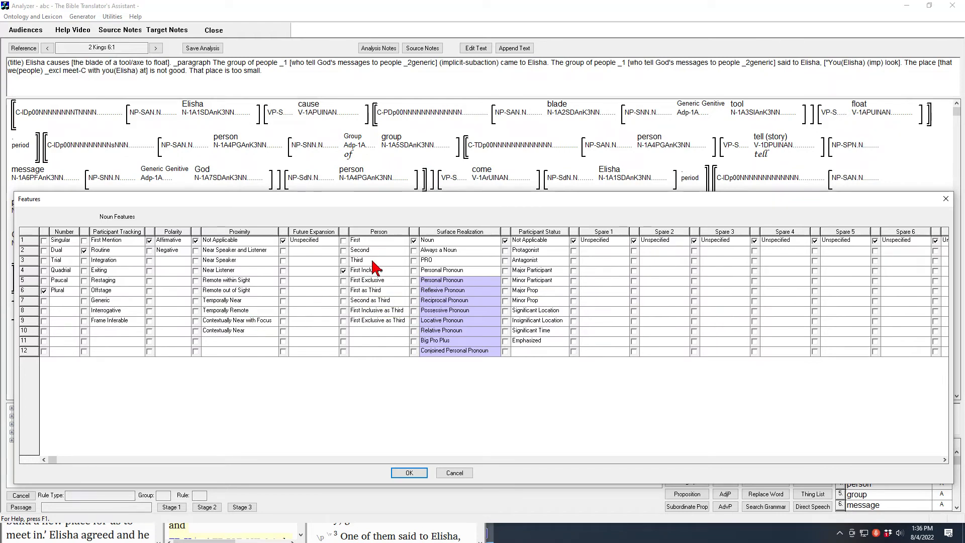
click(343, 281)
click(409, 473)
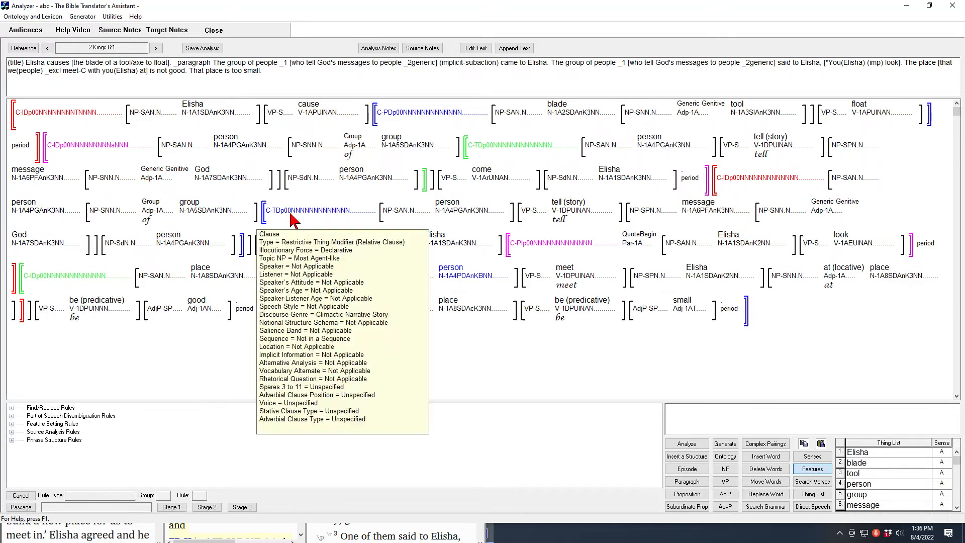
mouse_move(460, 286)
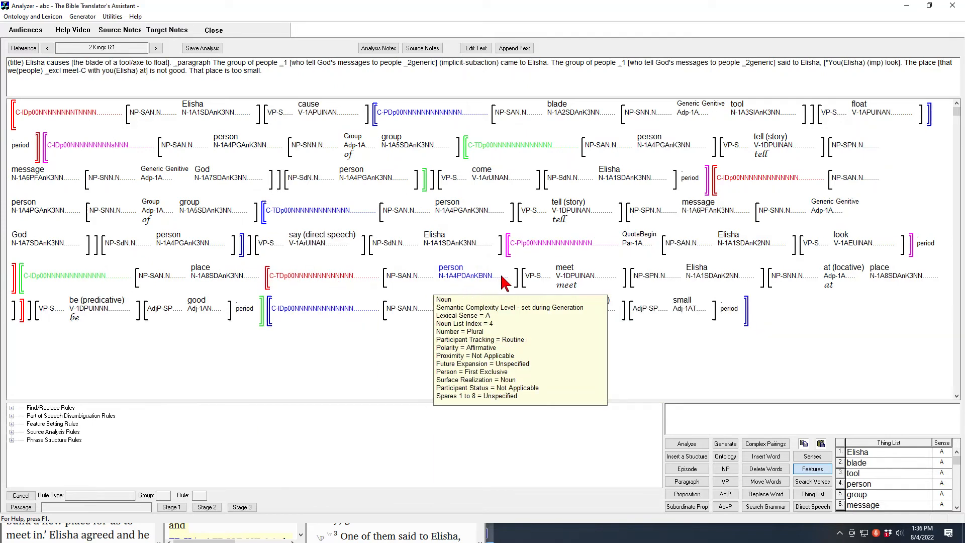
Set the Semantic Role of the Elisha noun phrase following "meet" to Not Applicable
mouse_move(640, 283)
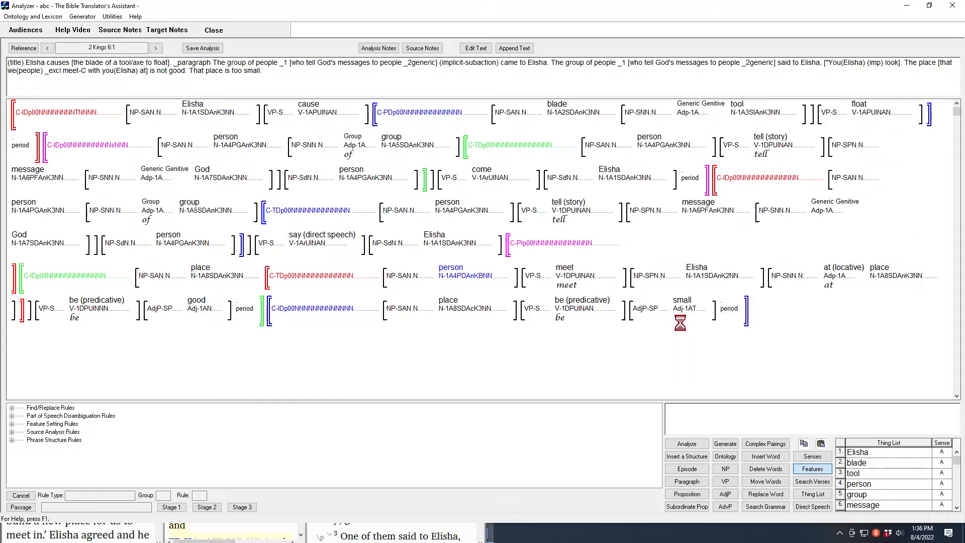
click(811, 472)
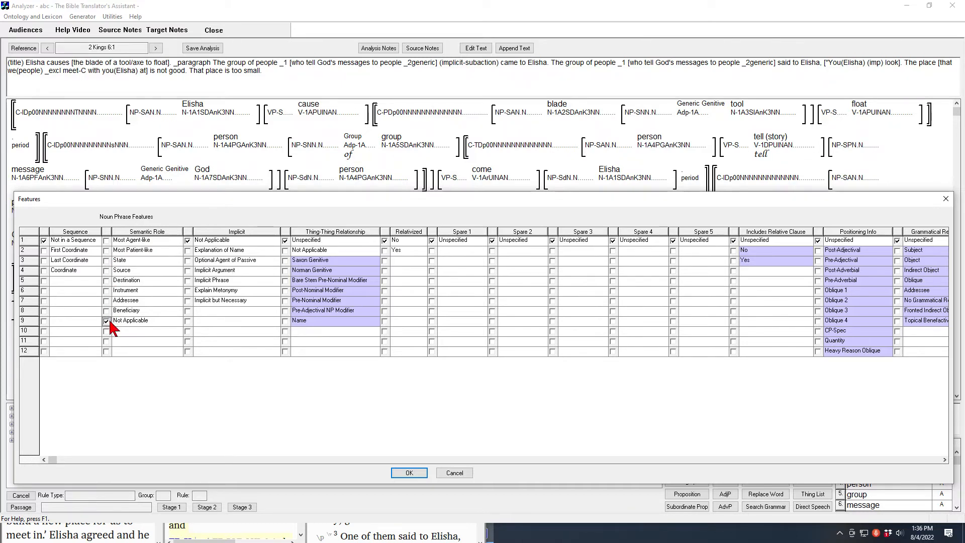
click(409, 473)
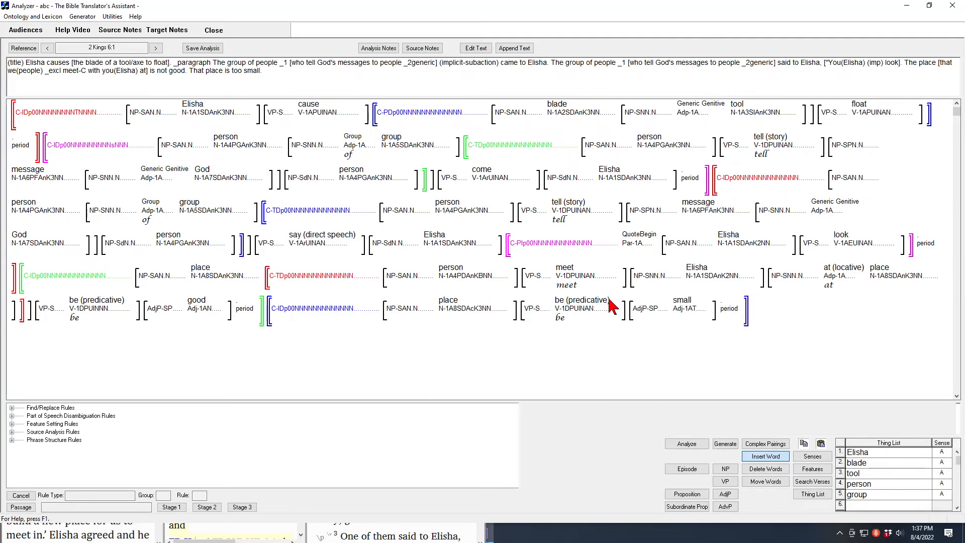
Insert the adposition "with" in sense A, accompaniment, before Elisha in the "meet" clause
click(574, 308)
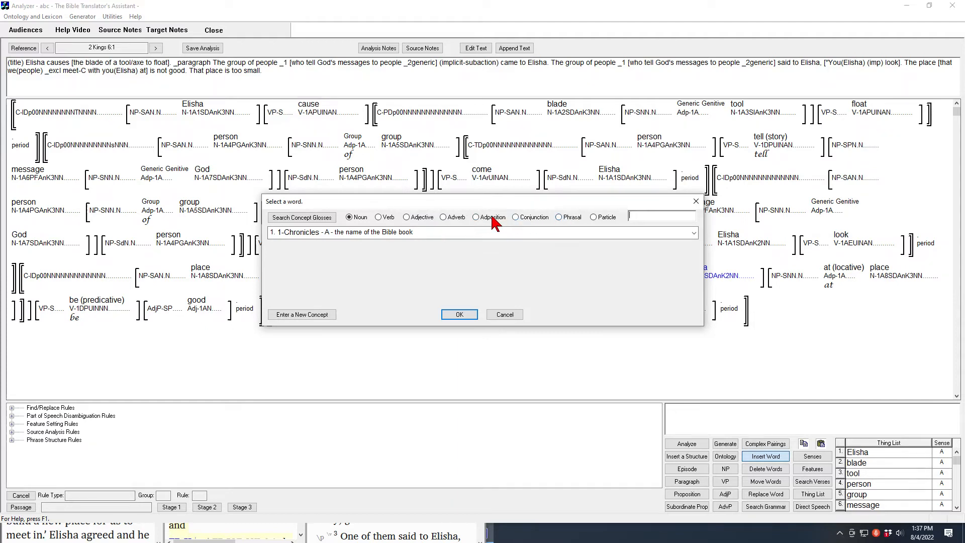
click(474, 217)
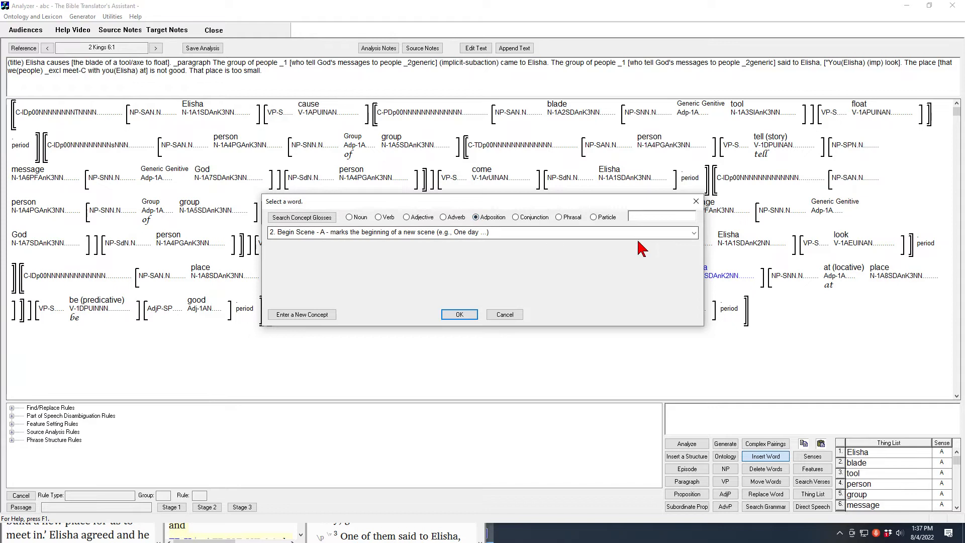
click(691, 235)
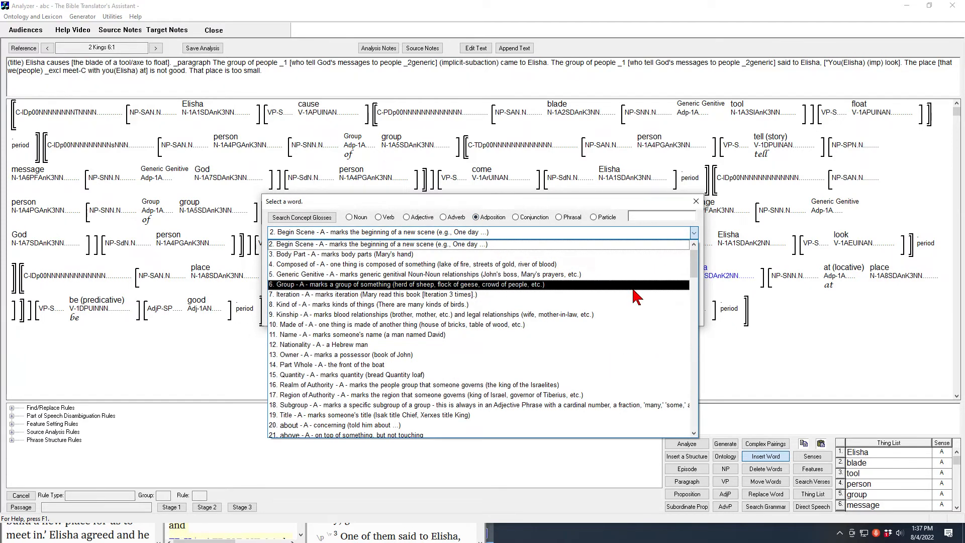
drag(693, 264, 693, 420)
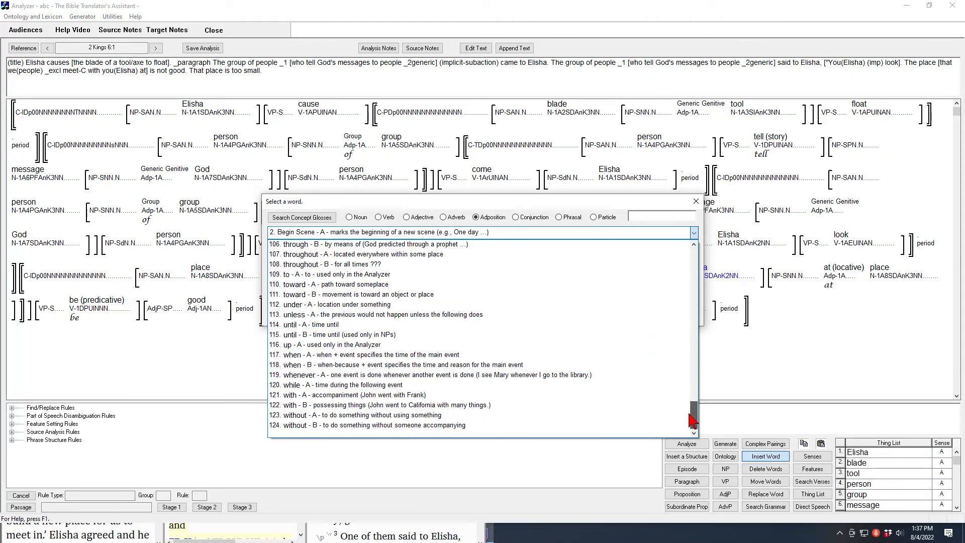
click(358, 395)
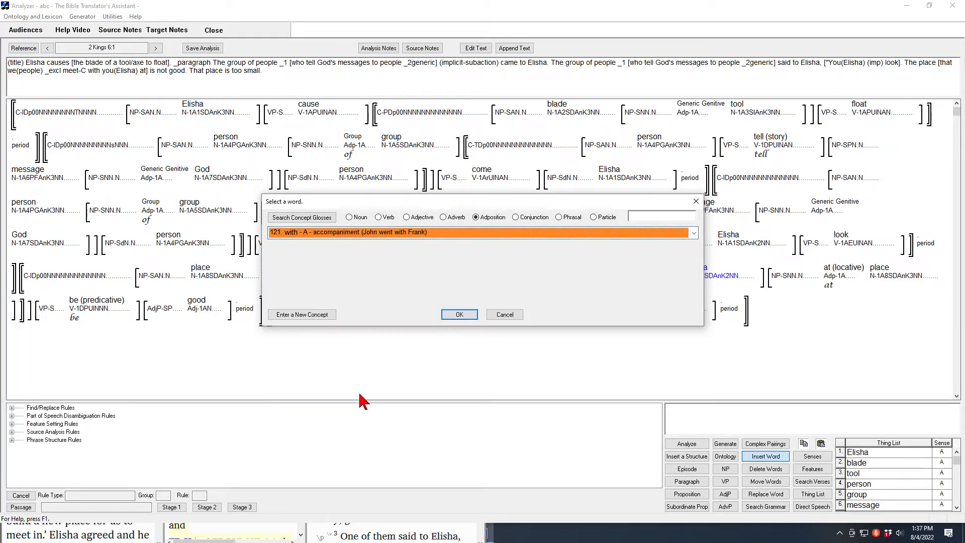
click(461, 317)
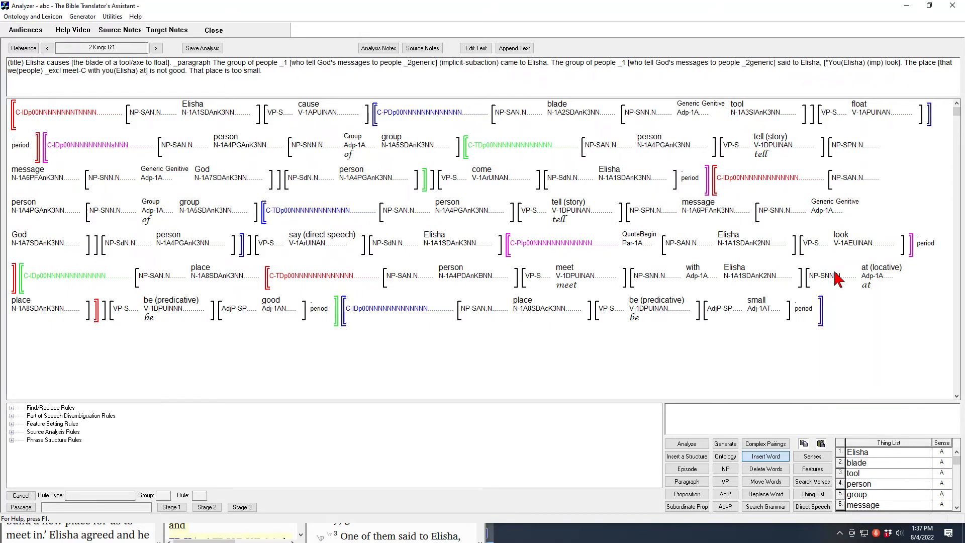
Examine the locative "at" phrase, the predicate "be" with "good", and the final sentence's "place", "be" and "small"
mouse_move(878, 274)
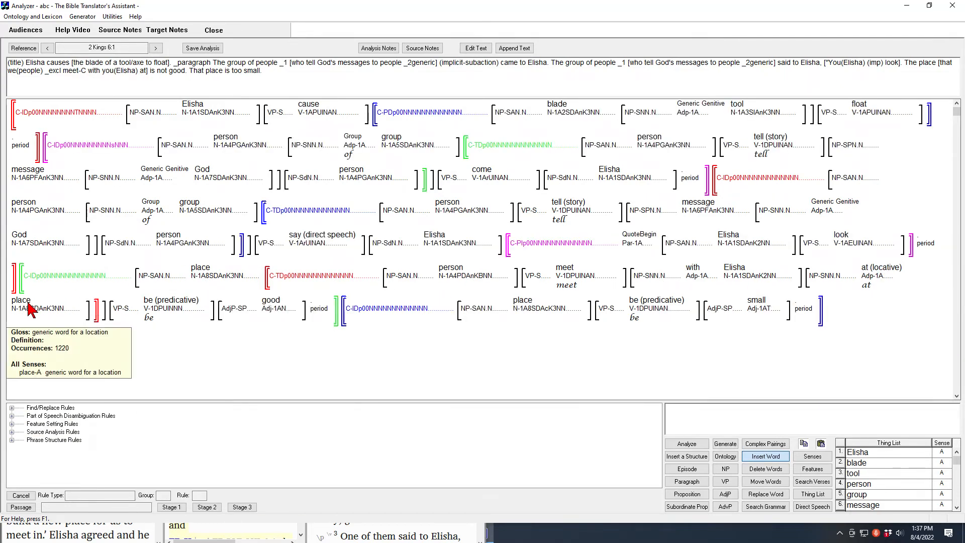
mouse_move(200, 274)
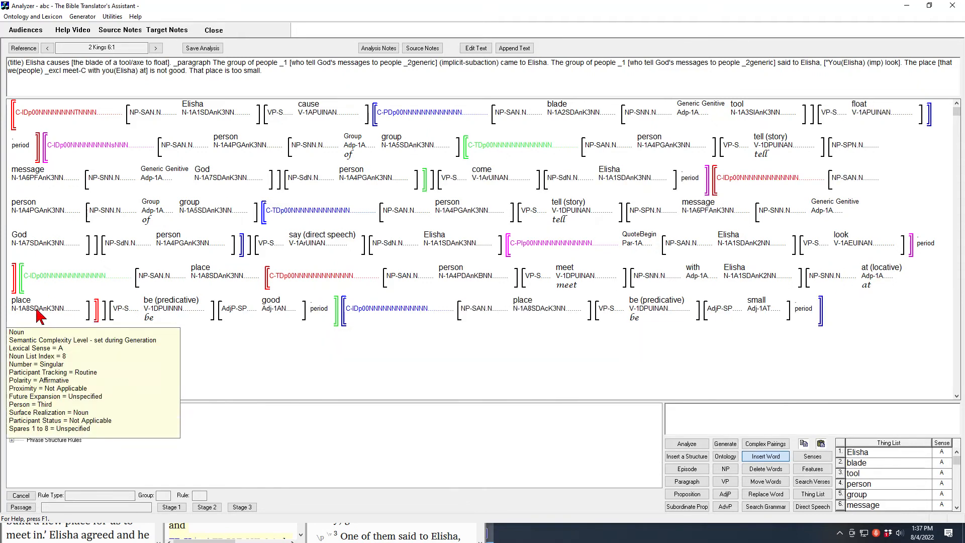
mouse_move(25, 311)
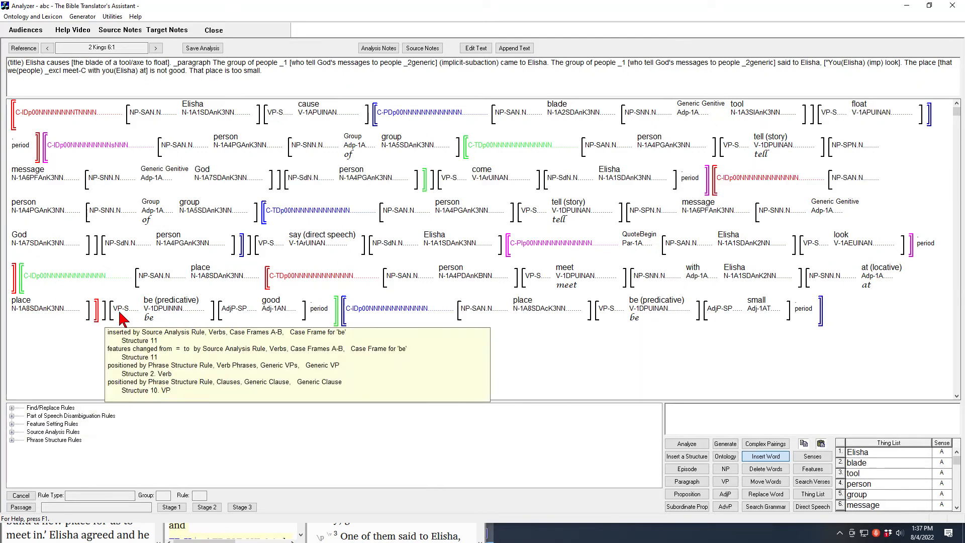
mouse_move(163, 313)
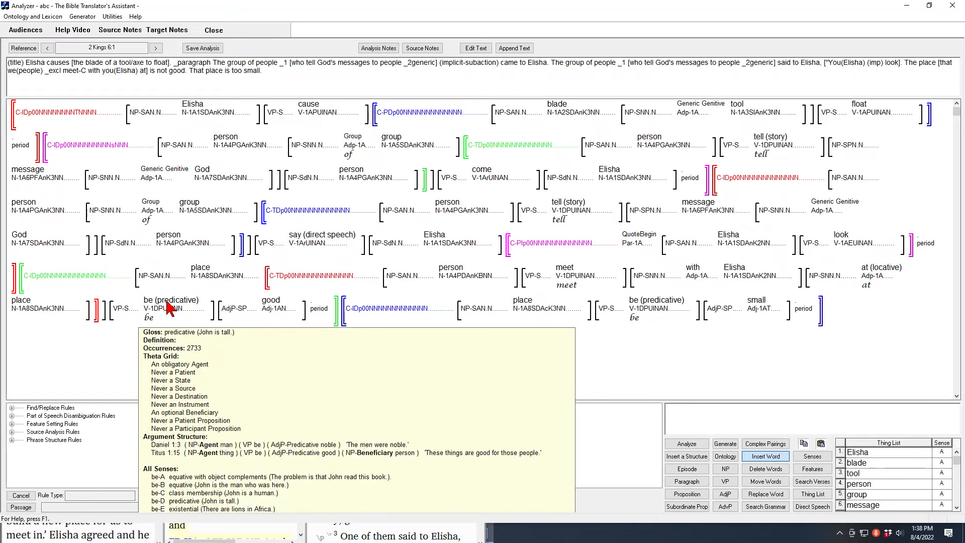
mouse_move(266, 310)
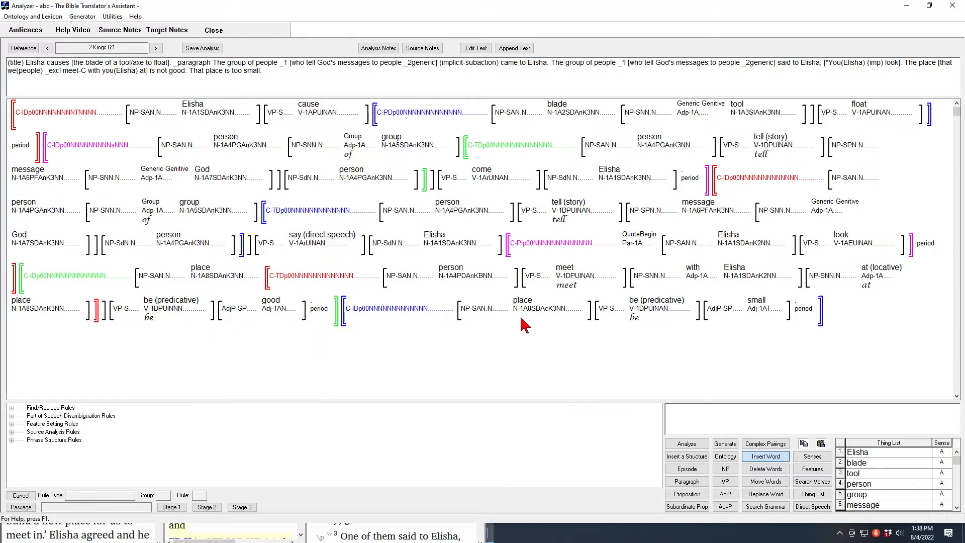
mouse_move(525, 312)
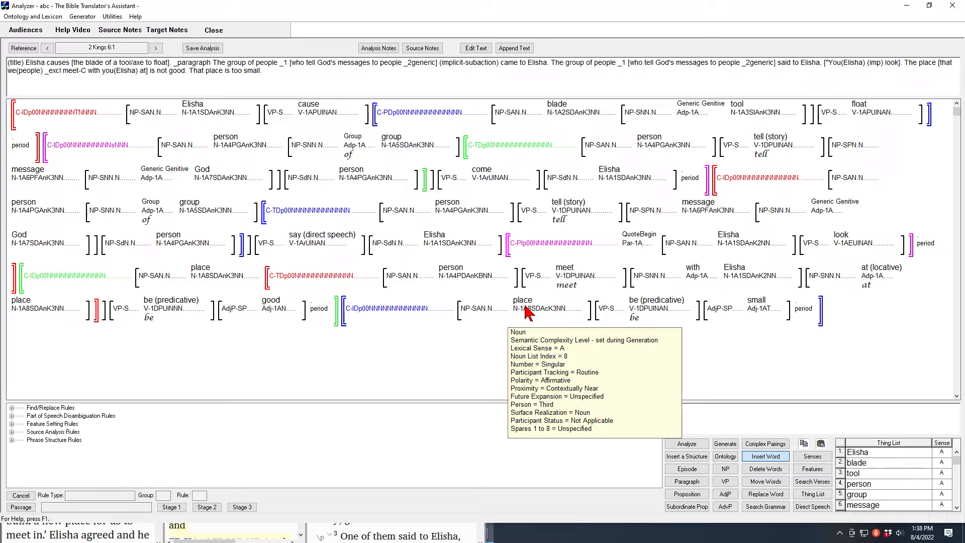
mouse_move(640, 310)
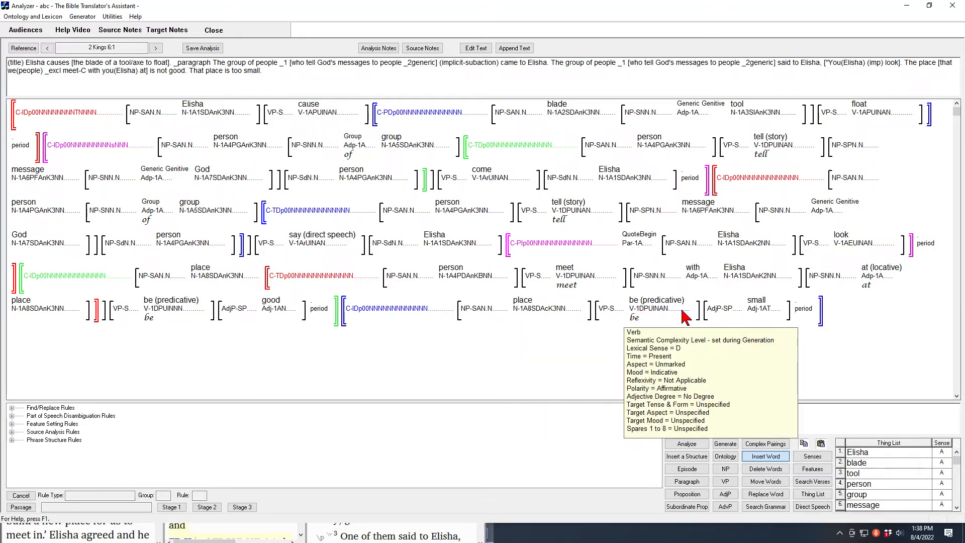
mouse_move(756, 312)
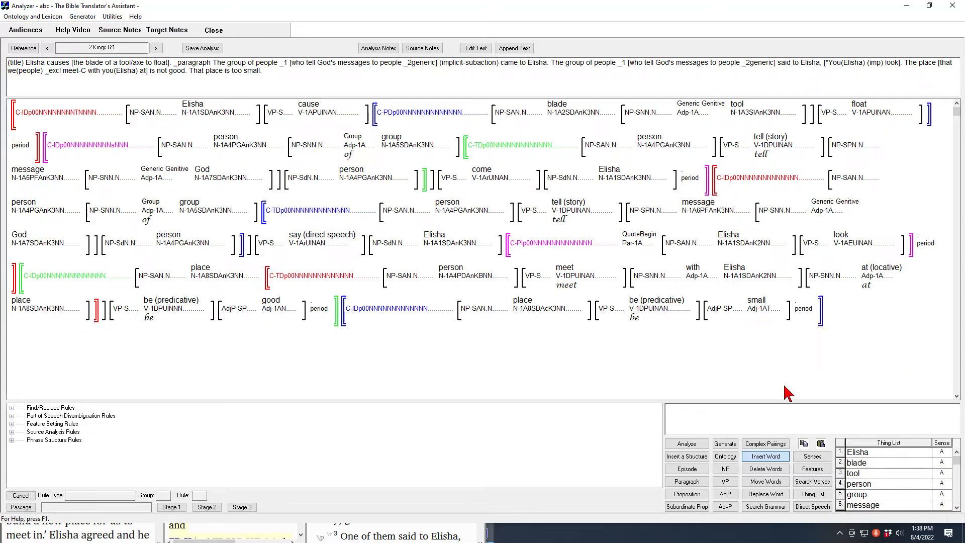
Review the Degree options of the adjective "small" in the final sentence, leaving them unmodified
click(810, 470)
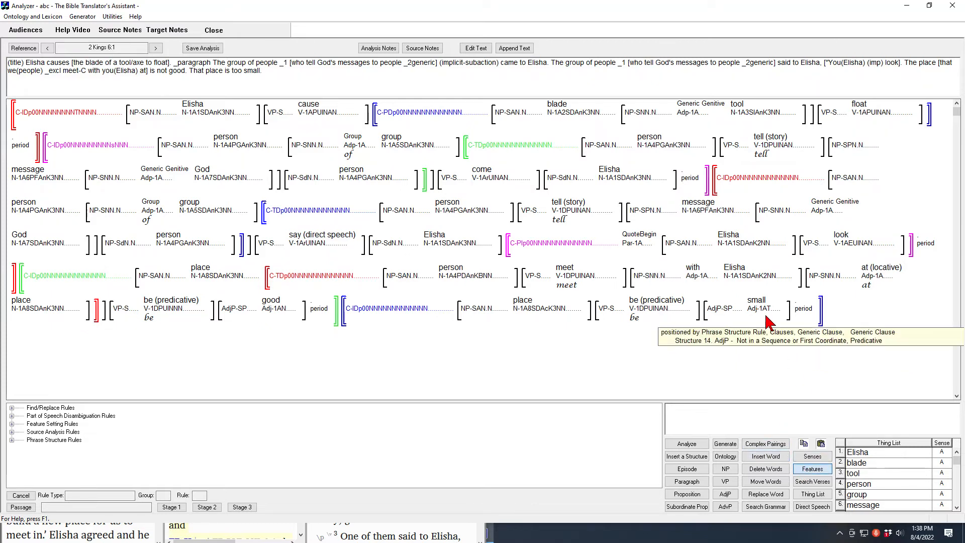
click(755, 300)
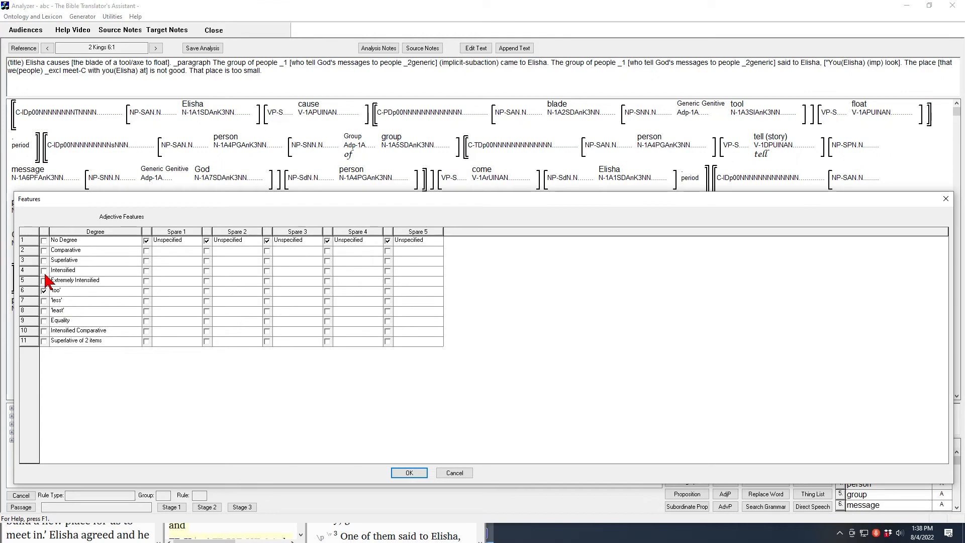
mouse_move(55, 273)
mouse_move(63, 301)
click(454, 474)
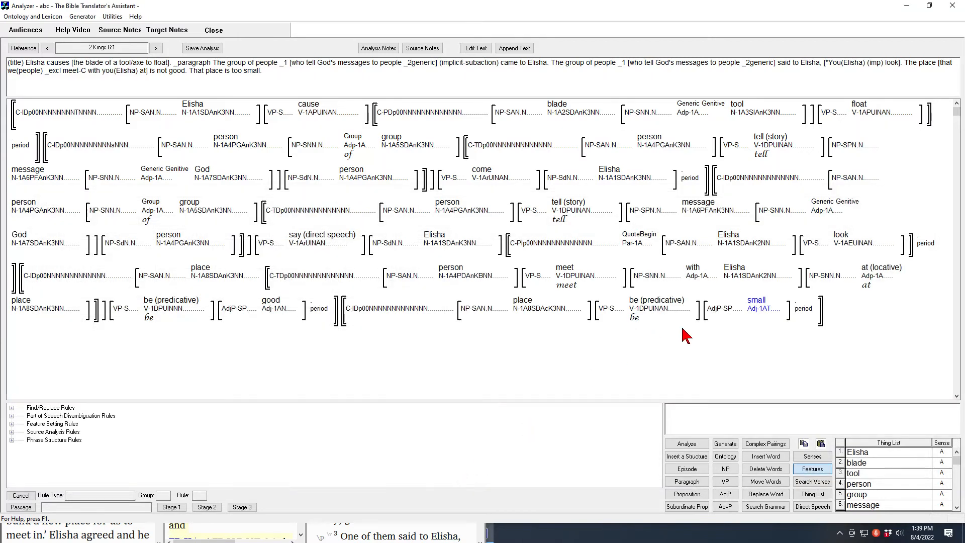
Save the analysis of 2 Kings 6:1 without updating the case frame info for meet-D
mouse_move(714, 325)
click(210, 48)
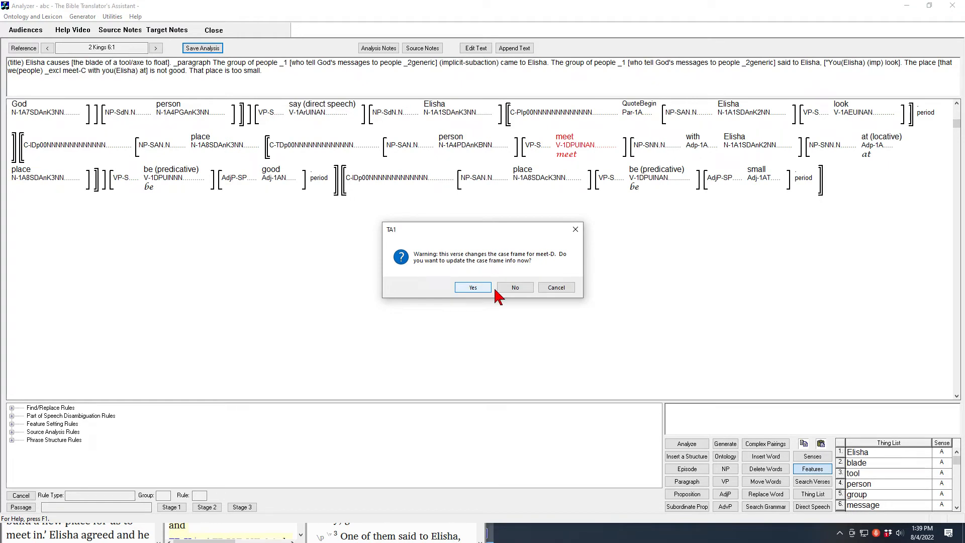
click(515, 289)
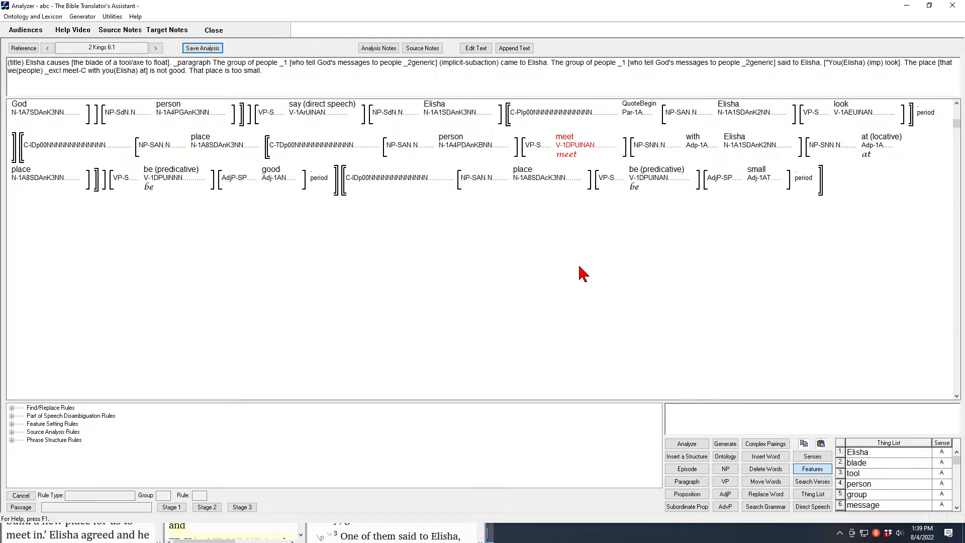
Set the verb "meet" in the relative clause about the place to sense C, to get together for a meeting
click(956, 124)
drag(956, 124, 957, 115)
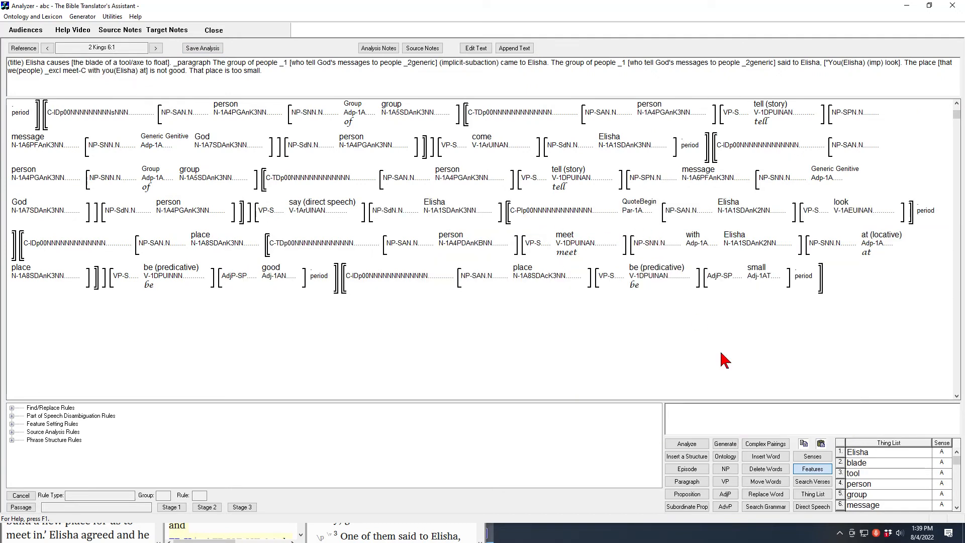
click(809, 457)
click(570, 251)
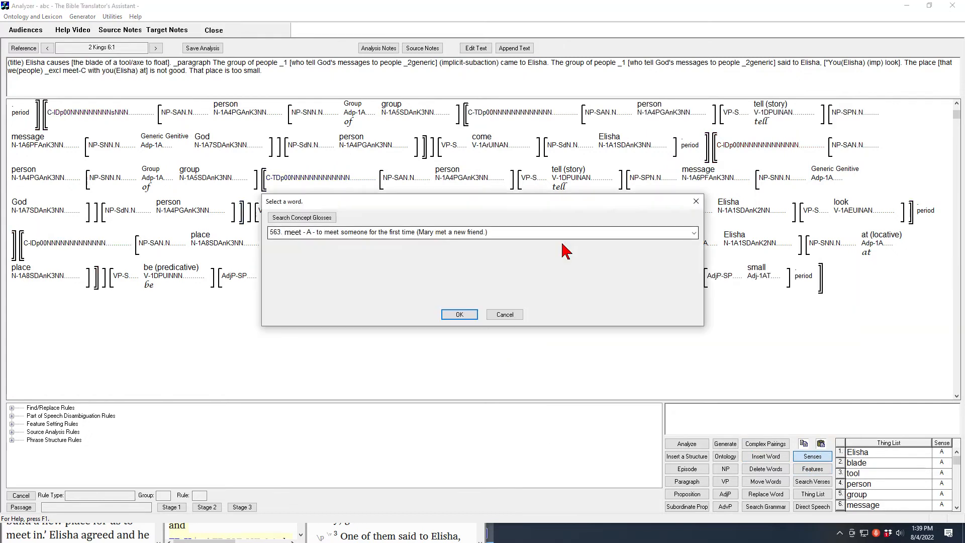
click(692, 234)
click(415, 265)
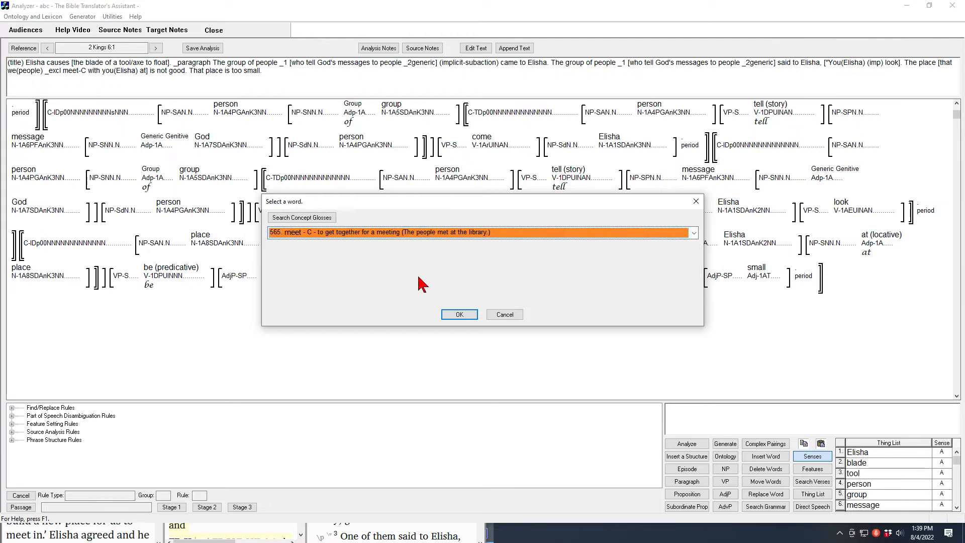
click(459, 315)
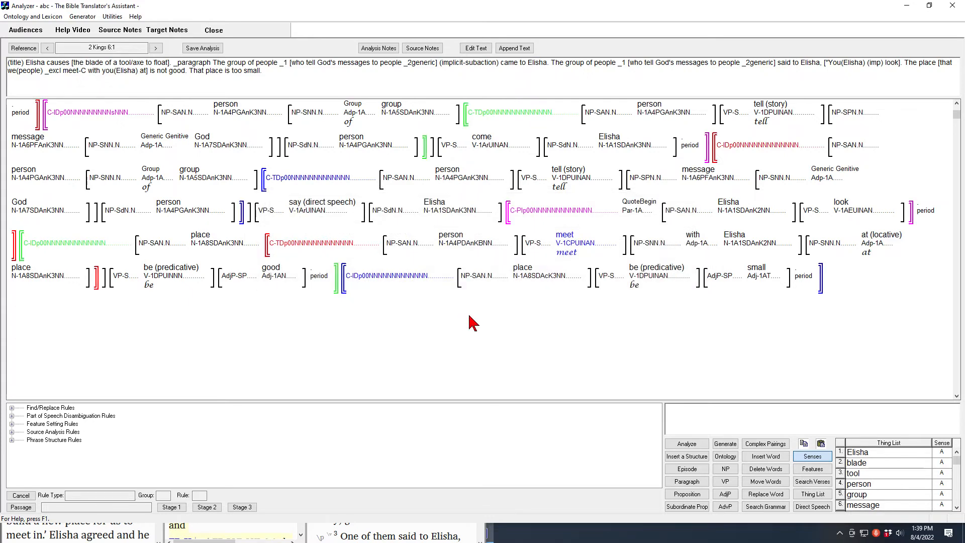
Save the corrected analysis of 2 Kings 6:1, generate its English text and mark the word "them" in the result
click(203, 49)
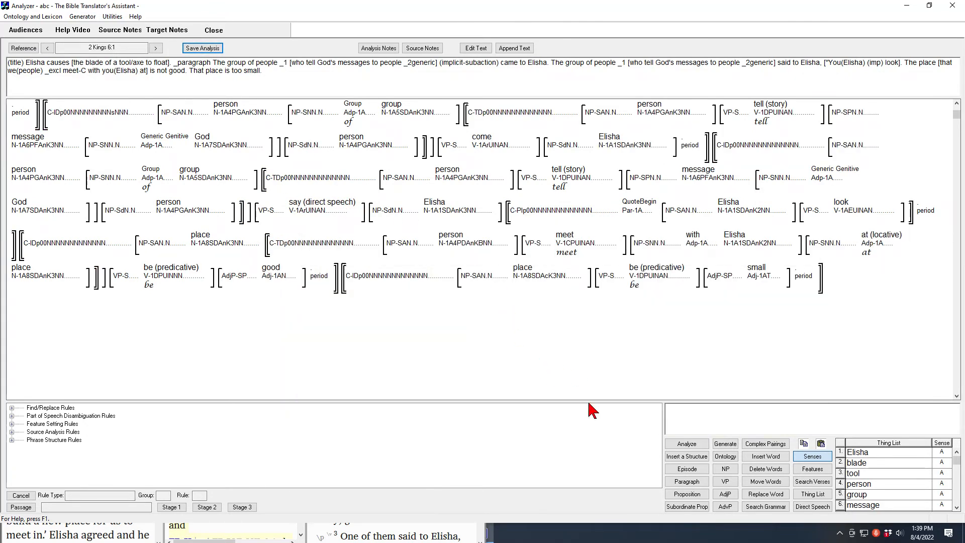
click(726, 445)
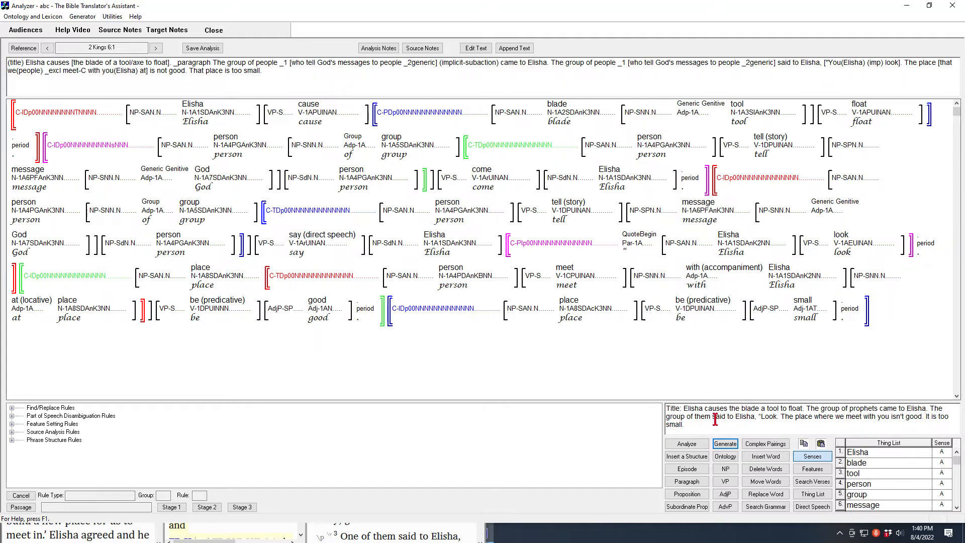
drag(694, 420, 712, 419)
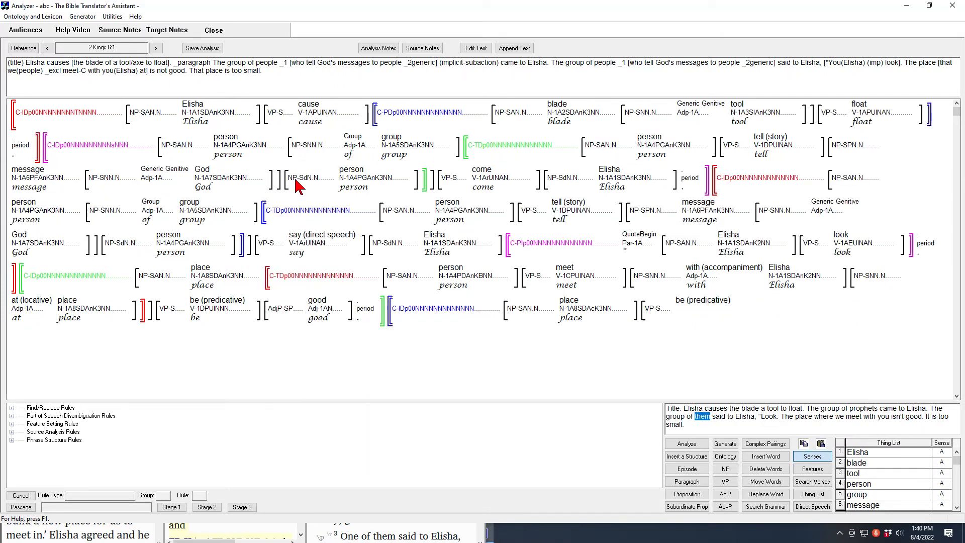
Review the Implicit Information options in the audience setup, leaving them unmodified
click(21, 31)
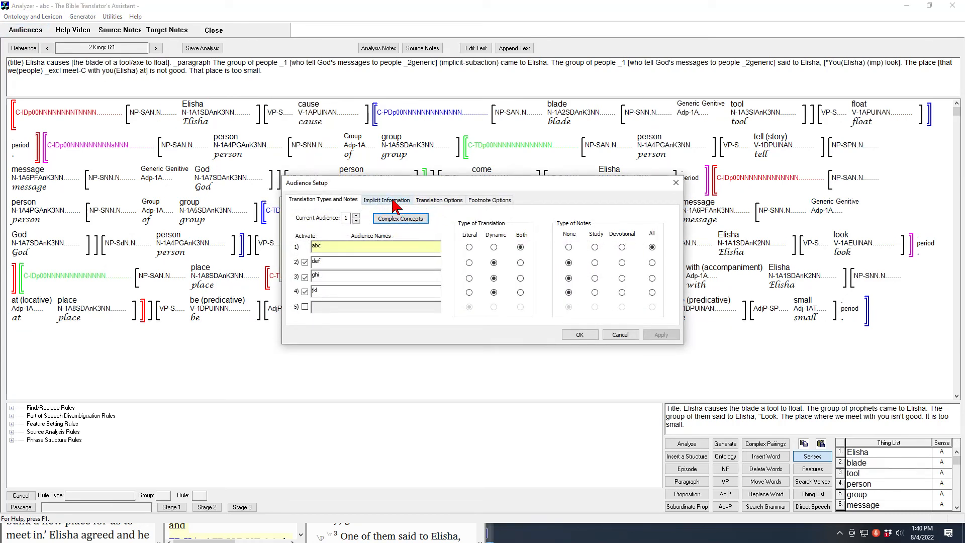
click(382, 200)
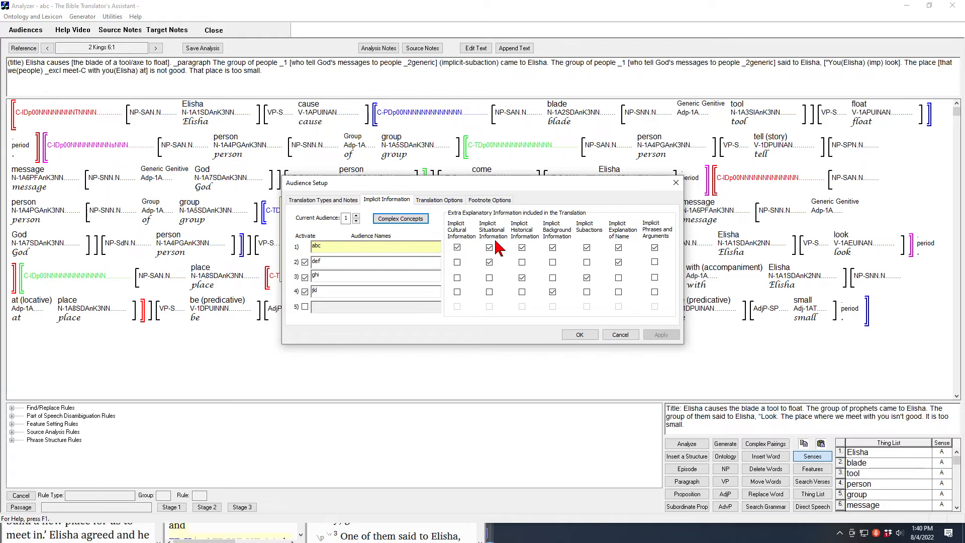
click(621, 335)
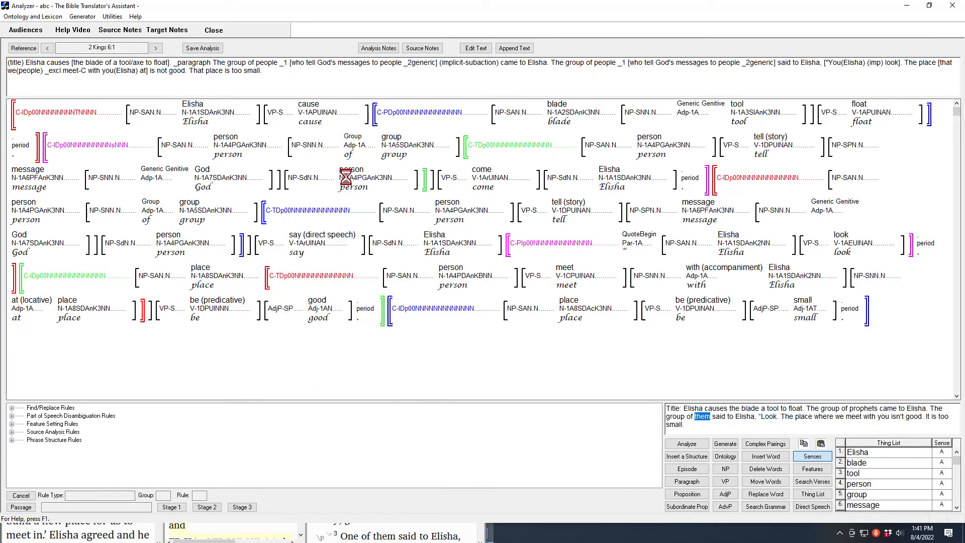
Open Lexicon and Grammar Development for 2 Kings 6:1 and examine the Generic Genitive adposition between blade and tool
mouse_move(246, 148)
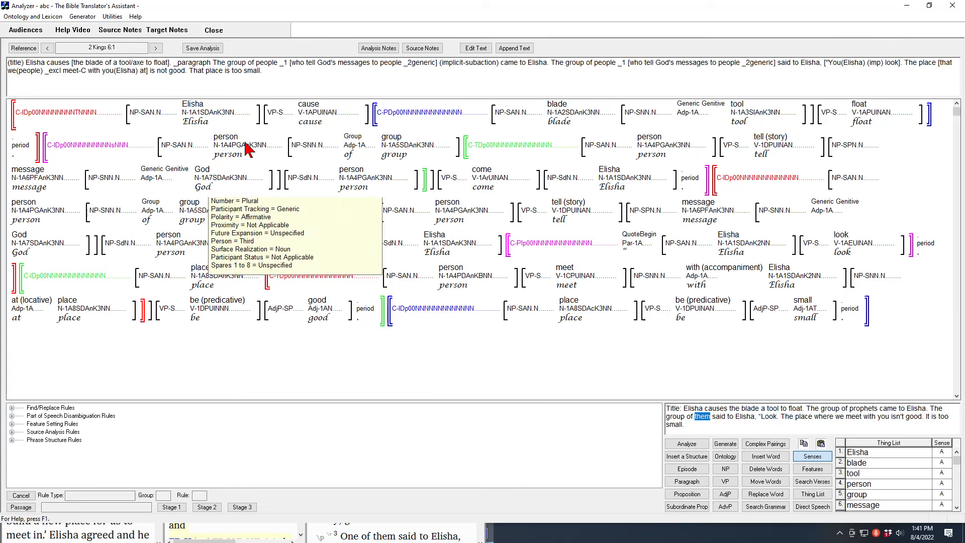
click(86, 15)
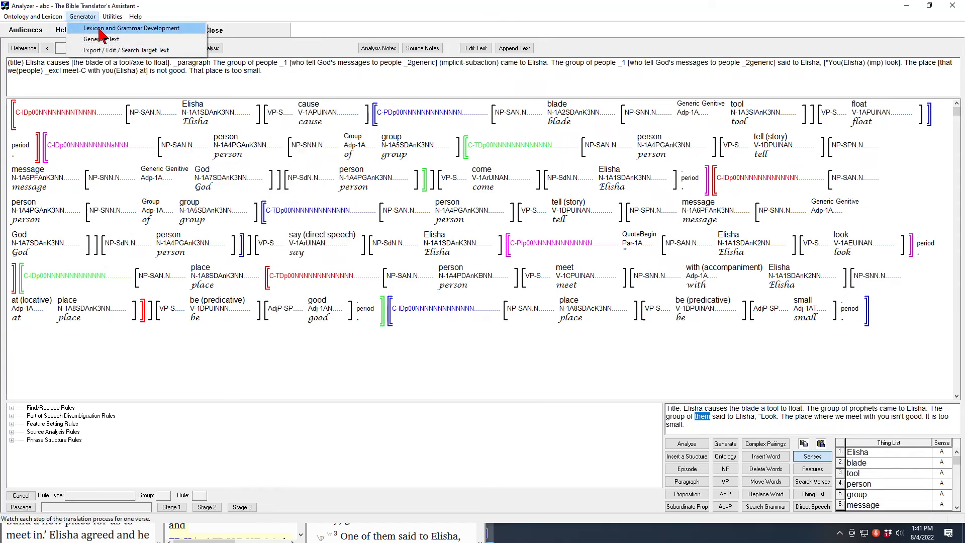
click(100, 30)
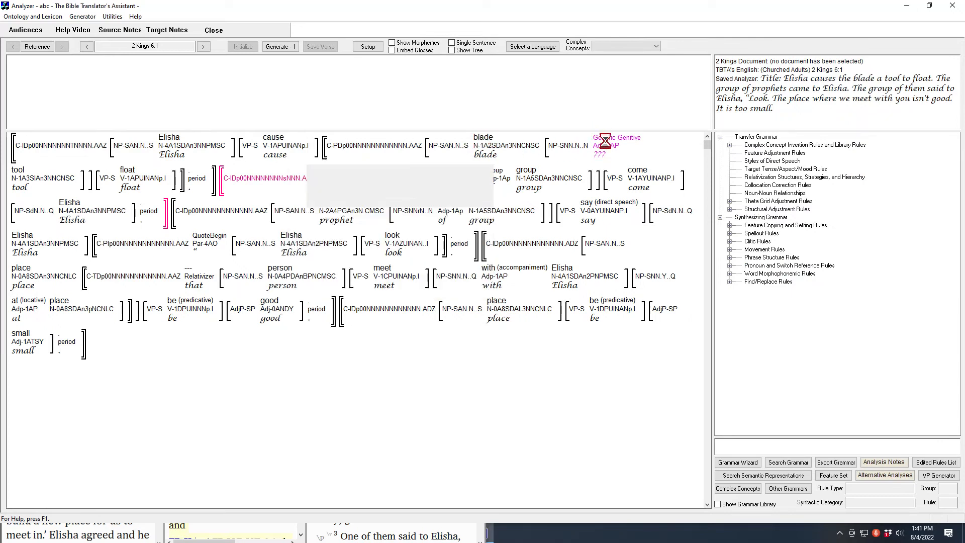
mouse_move(611, 145)
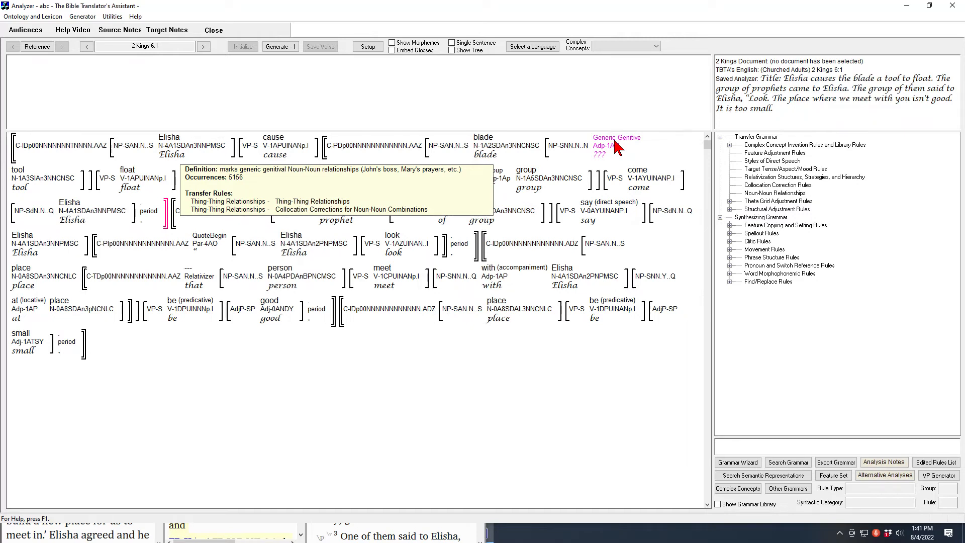
mouse_move(614, 151)
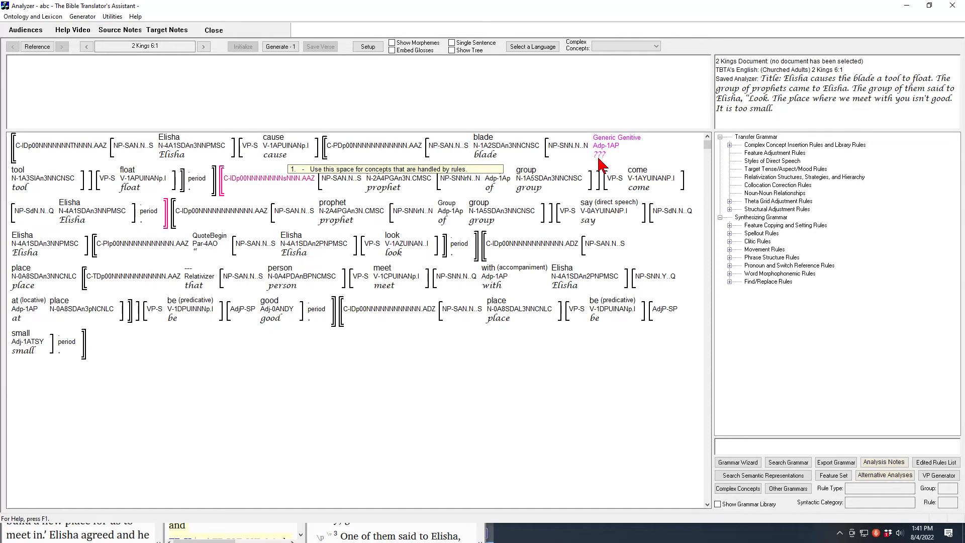
double_click(605, 148)
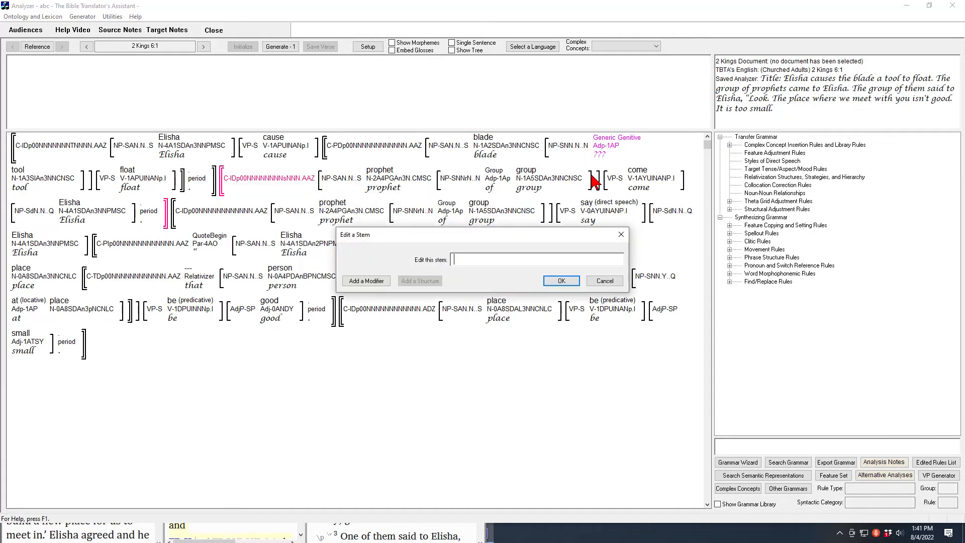
click(609, 283)
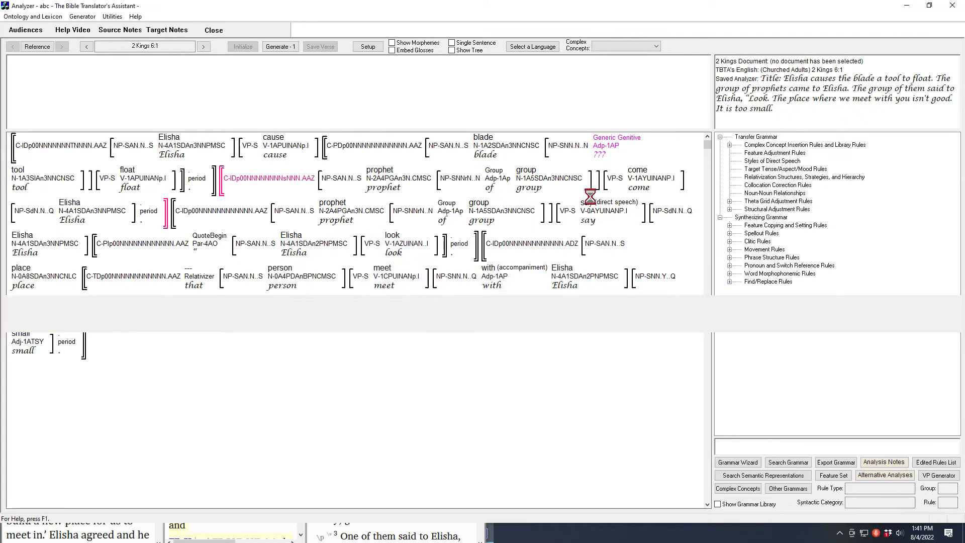
double_click(602, 153)
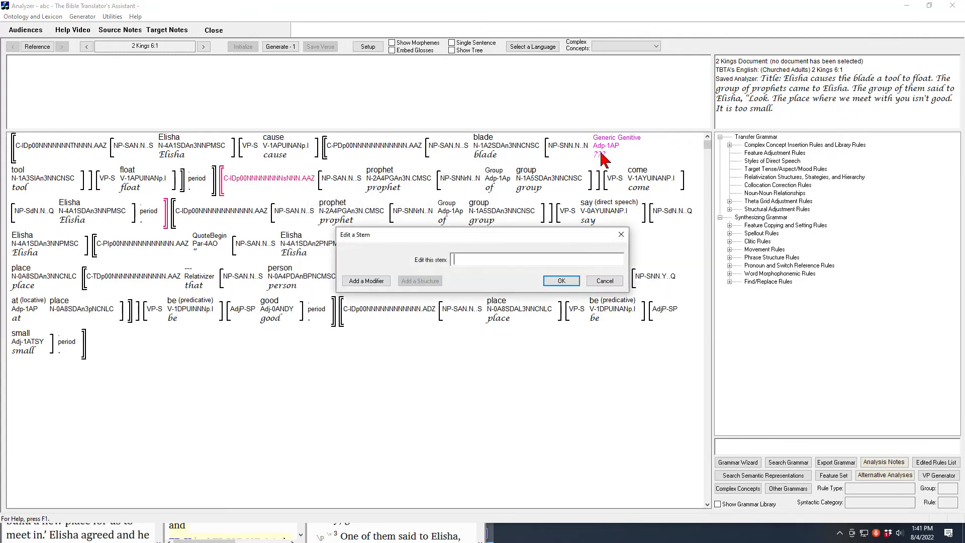
click(608, 281)
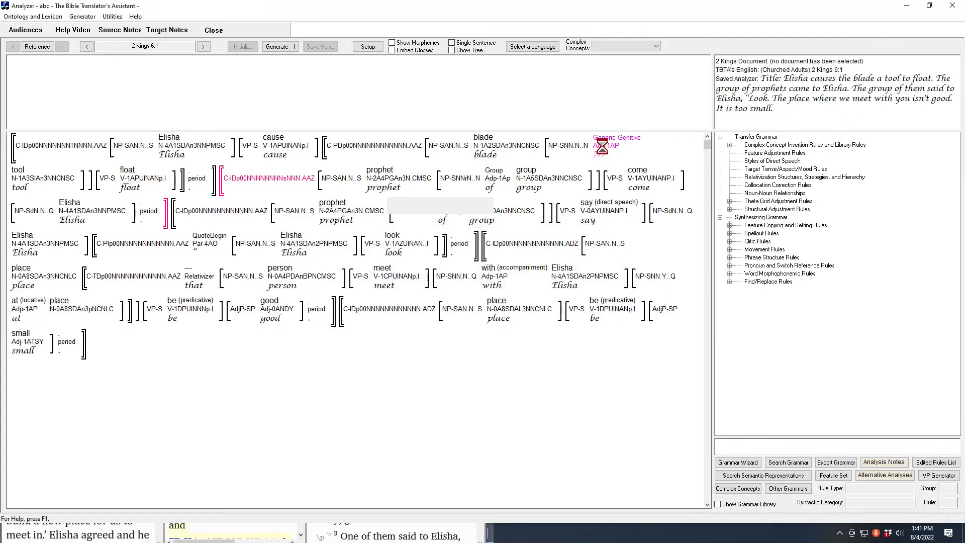
double_click(602, 149)
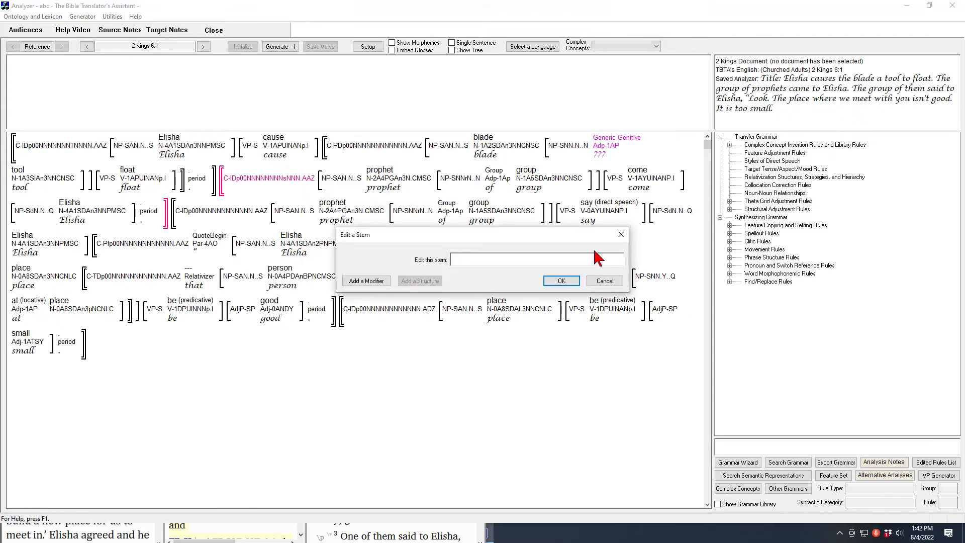
click(602, 283)
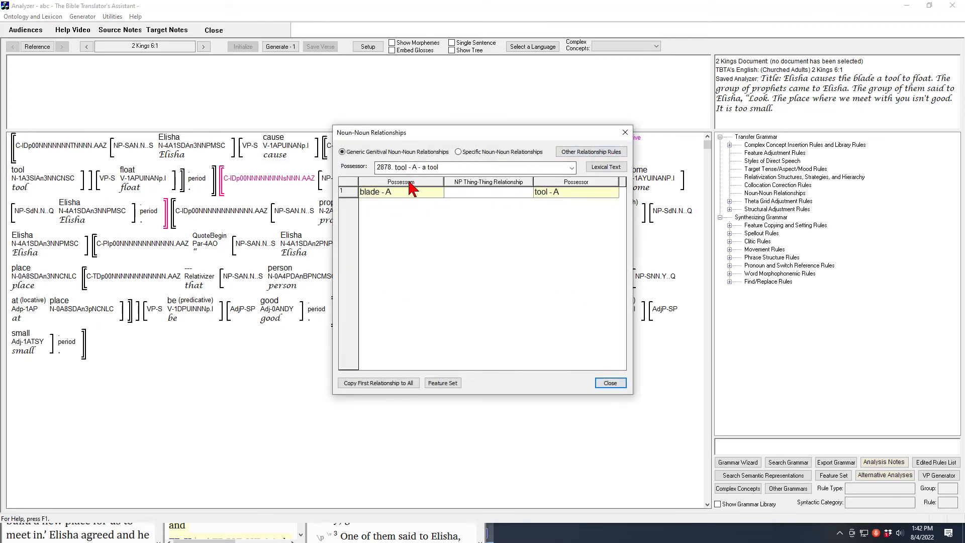
Set the noun-noun relationship between blade-A and tool-A to Norman Genitive, and generate the English text of the verse
click(505, 192)
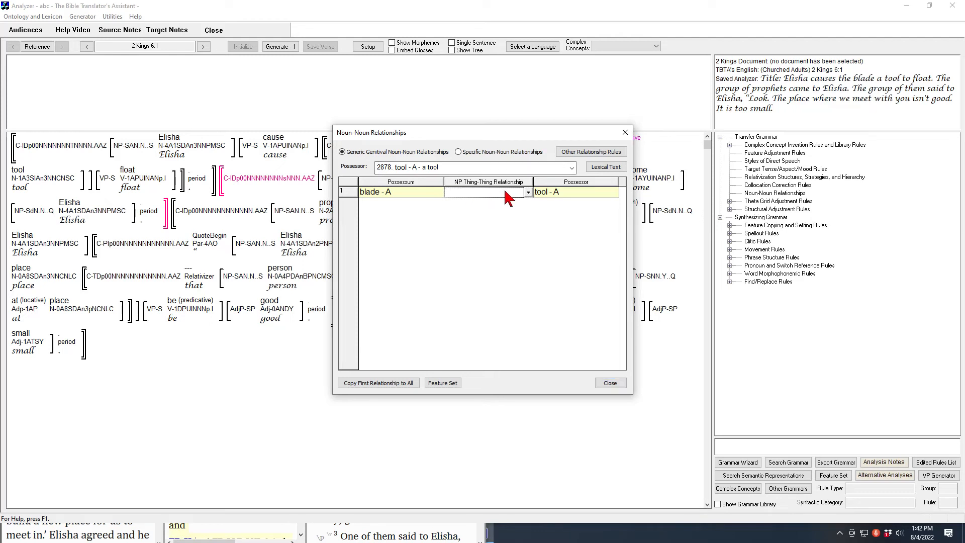
click(529, 193)
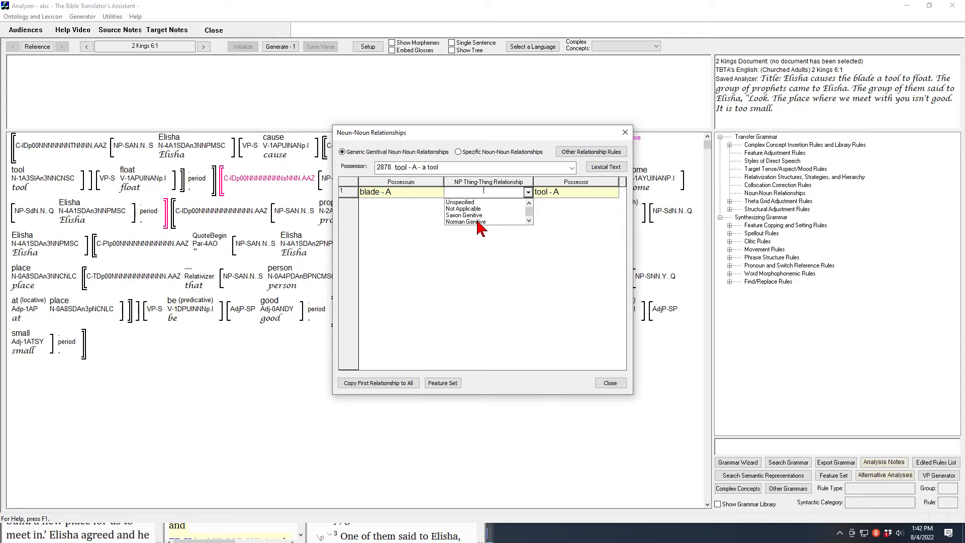
scroll(532, 212, down, 2)
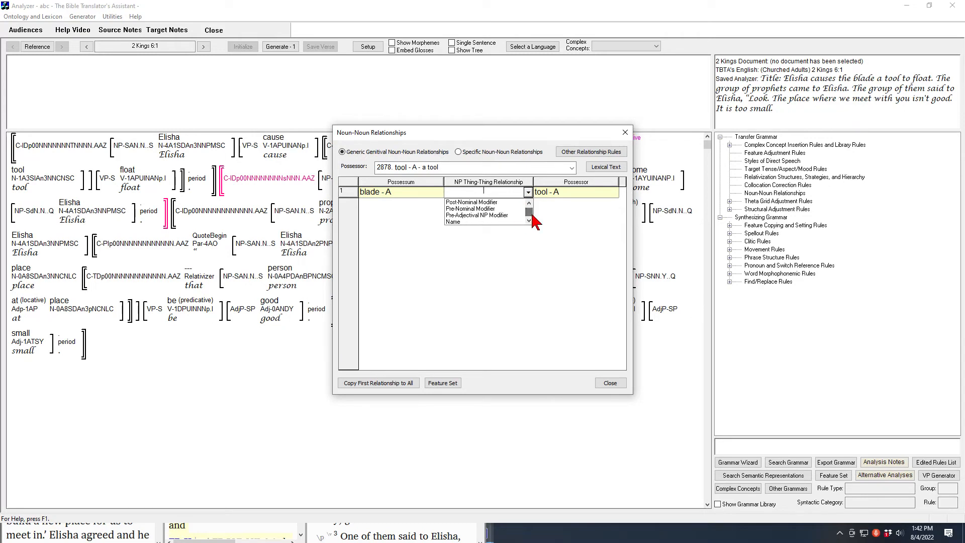
scroll(529, 211, up, 2)
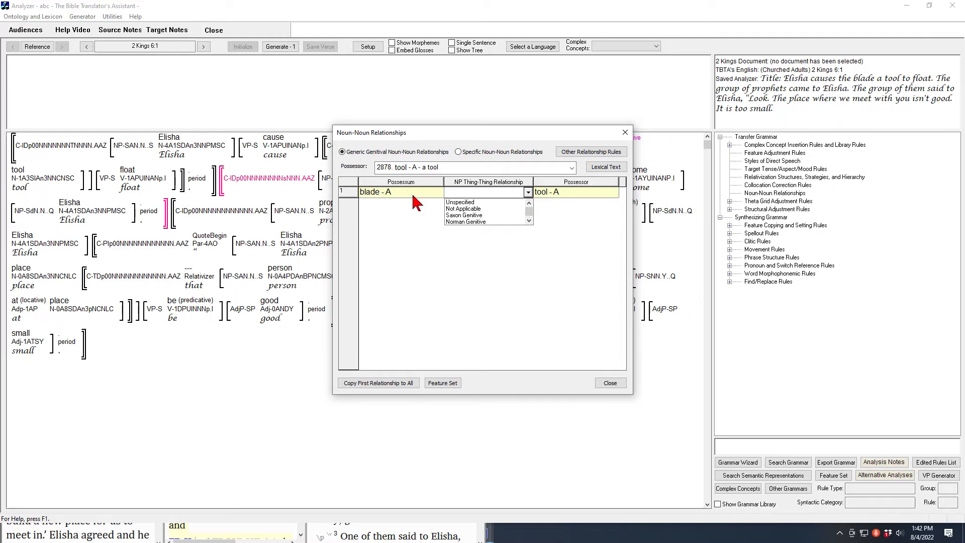
click(477, 221)
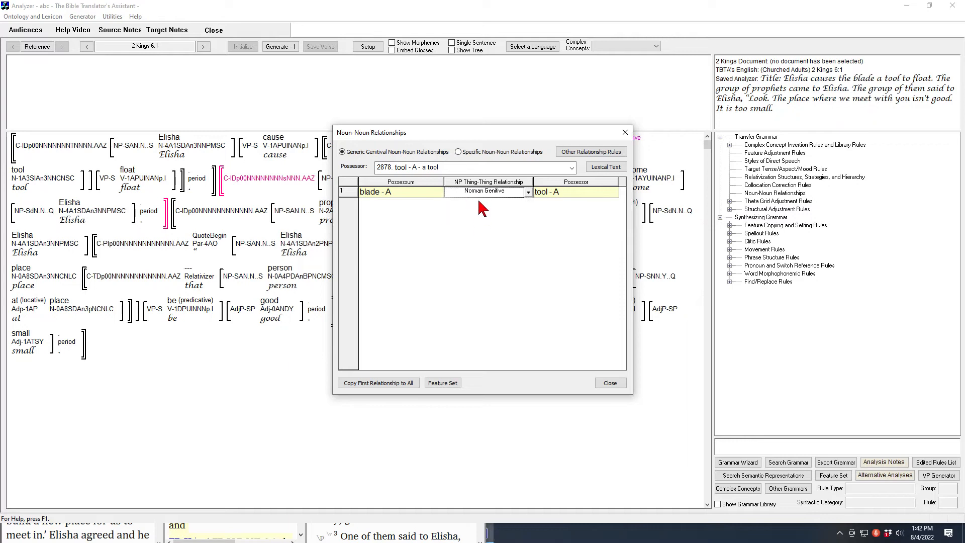
click(609, 383)
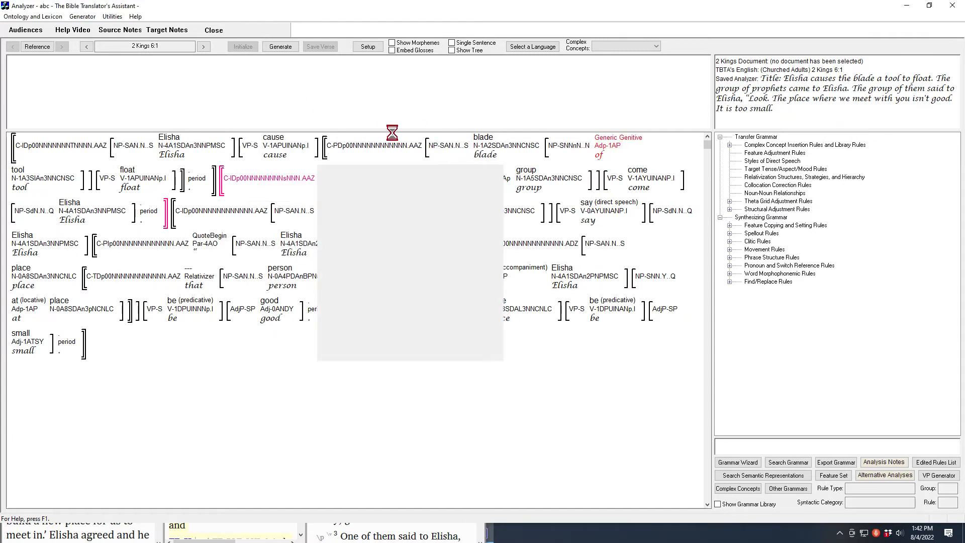
click(280, 47)
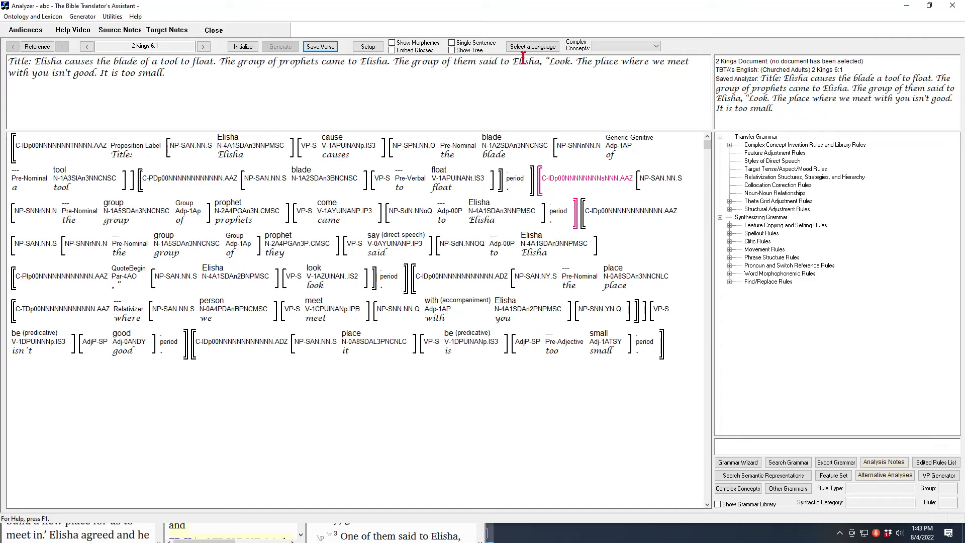
Compare the generated verse with the verse 1 wording in the 2 Kings 6 browser document, and return to The Bible Translator's Assistant
click(905, 5)
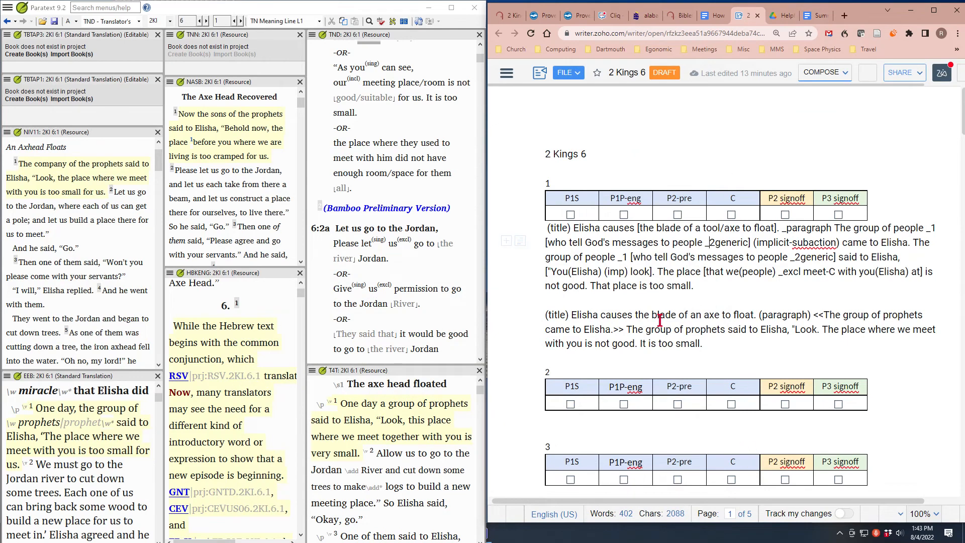
scroll(647, 326, down, 1)
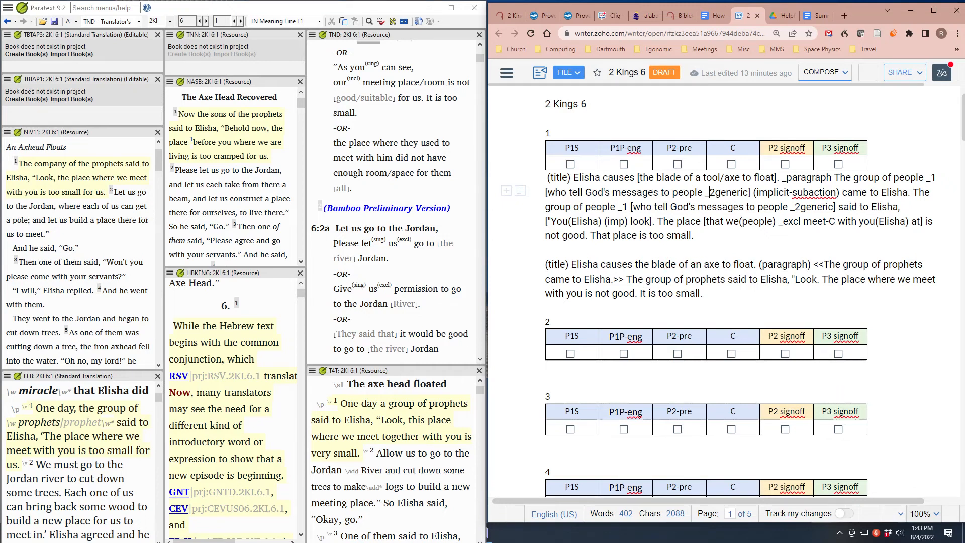
key(alt+Tab)
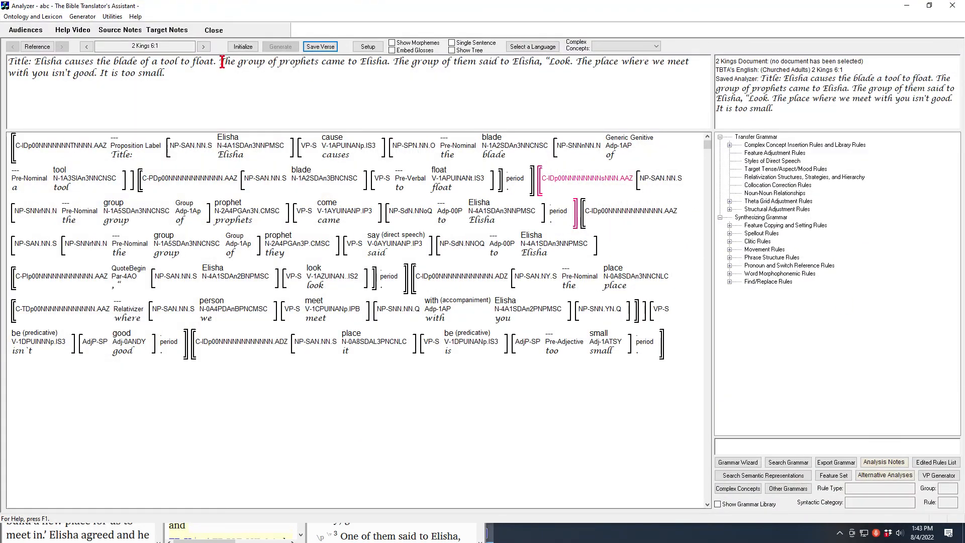
Return to Proposition Analysis for 2 Kings 6:1 and locate the blade and tool nouns in the title proposition
click(112, 16)
click(133, 40)
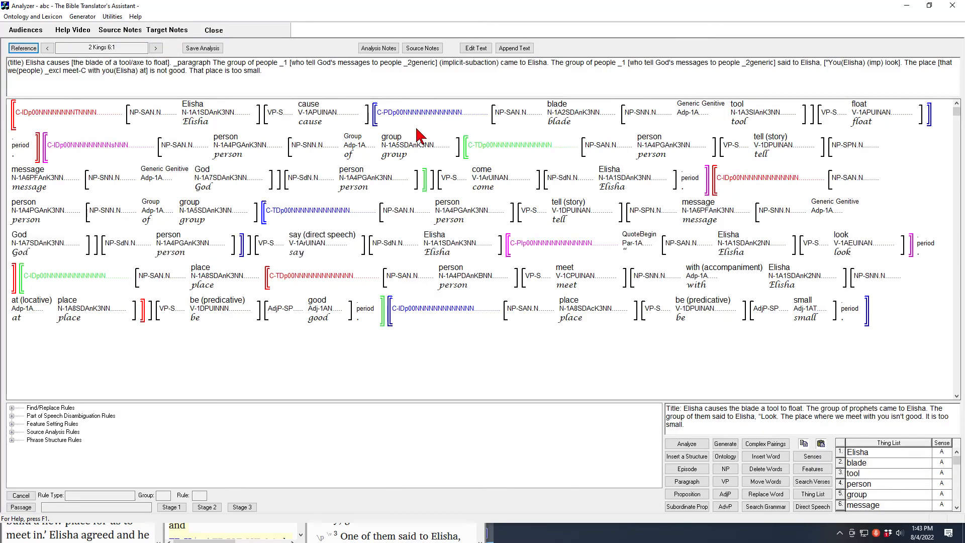
mouse_move(558, 112)
mouse_move(743, 113)
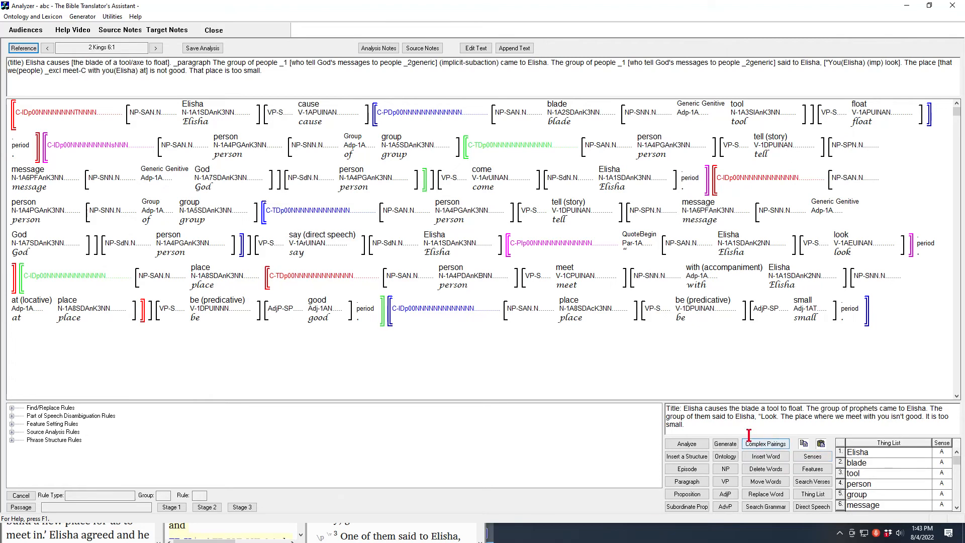
Pair tool with the complex concept axe - A, include nouns sharing its Thing List index, and generate the verse text
click(761, 449)
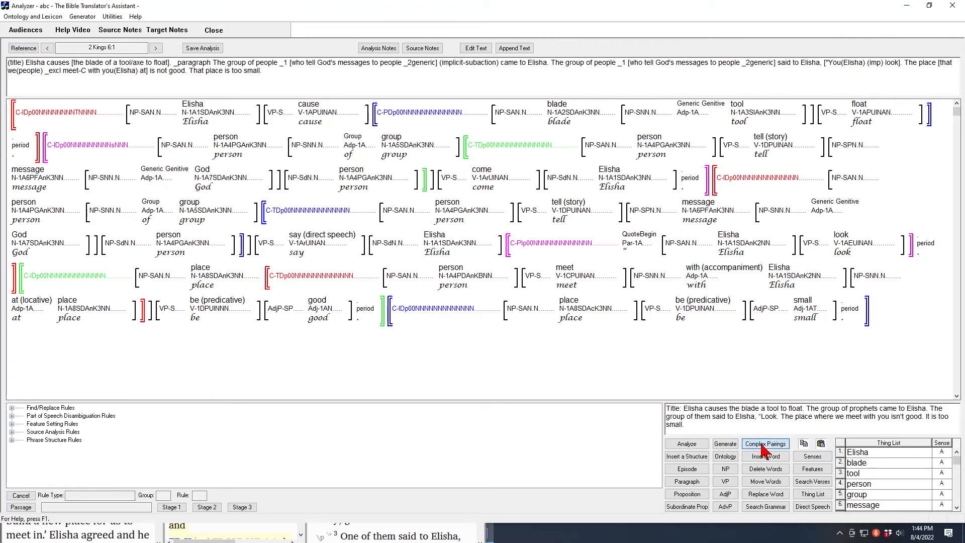
click(740, 110)
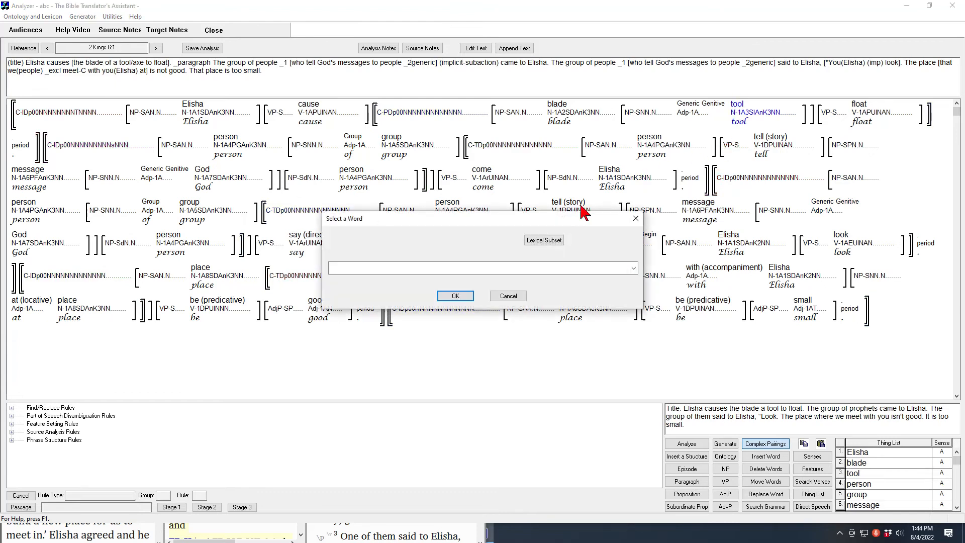
click(633, 268)
scroll(503, 231, down, 7)
scroll(480, 233, down, 15)
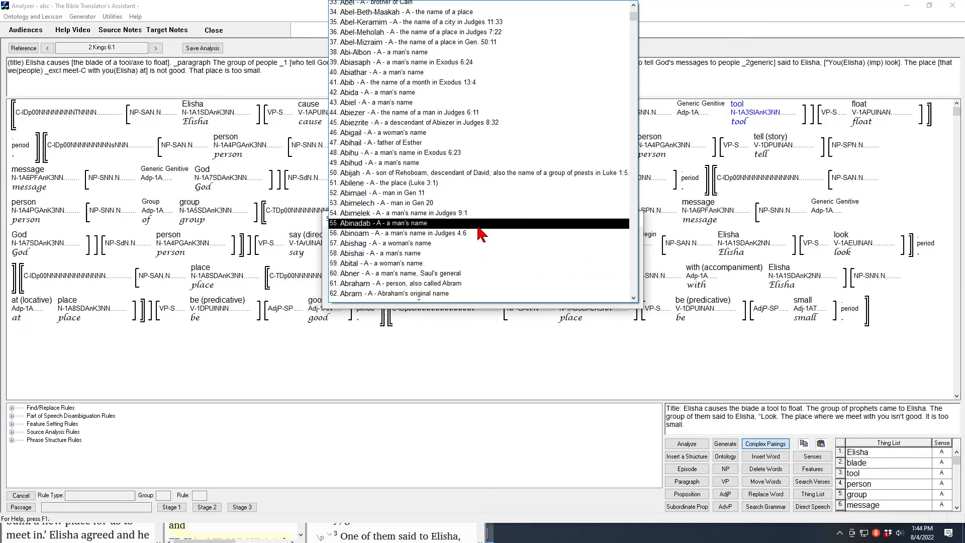
scroll(479, 232, down, 15)
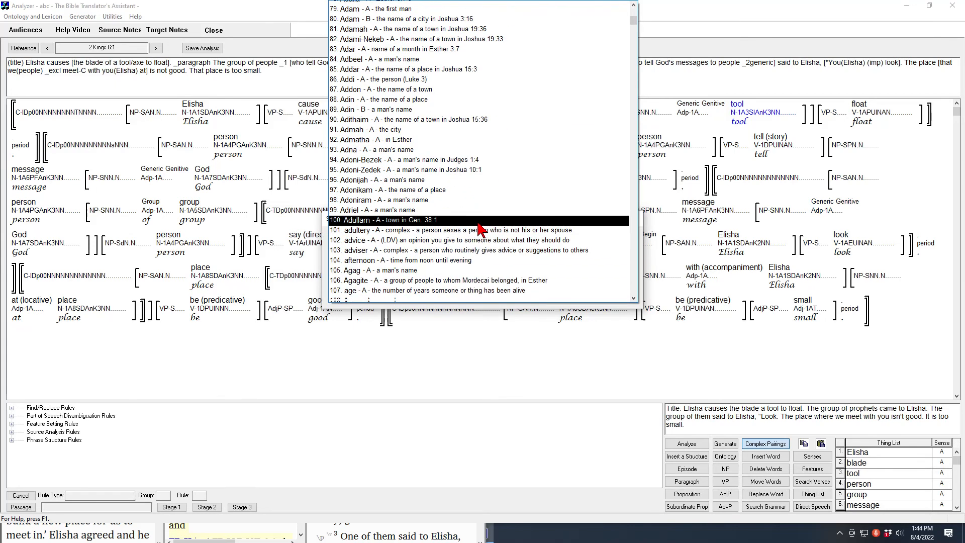
scroll(480, 229, down, 20)
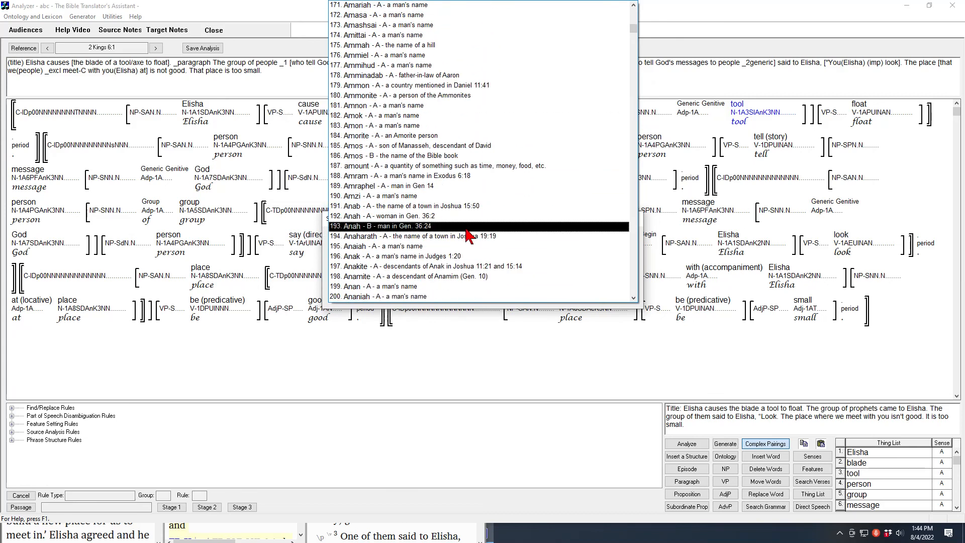
scroll(477, 229, down, 11)
scroll(470, 232, down, 13)
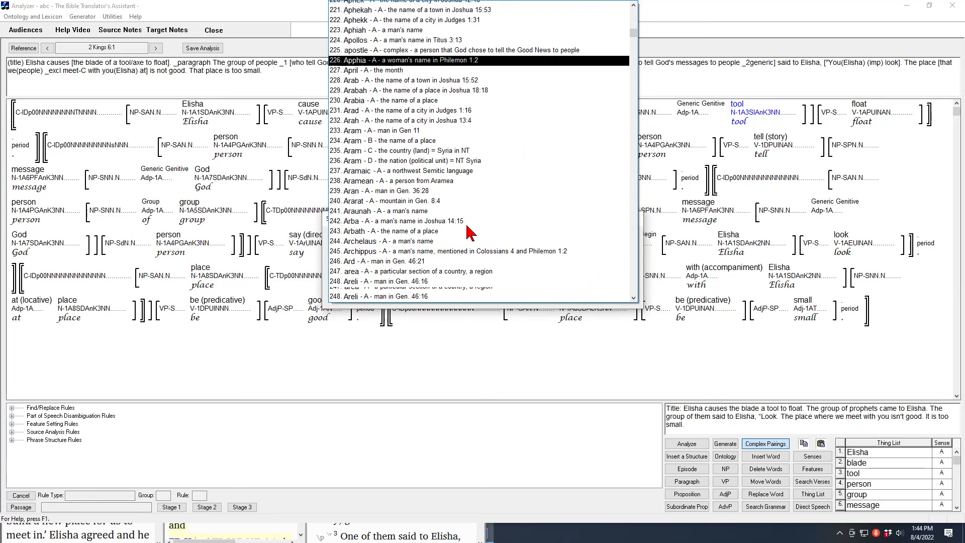
scroll(470, 232, down, 13)
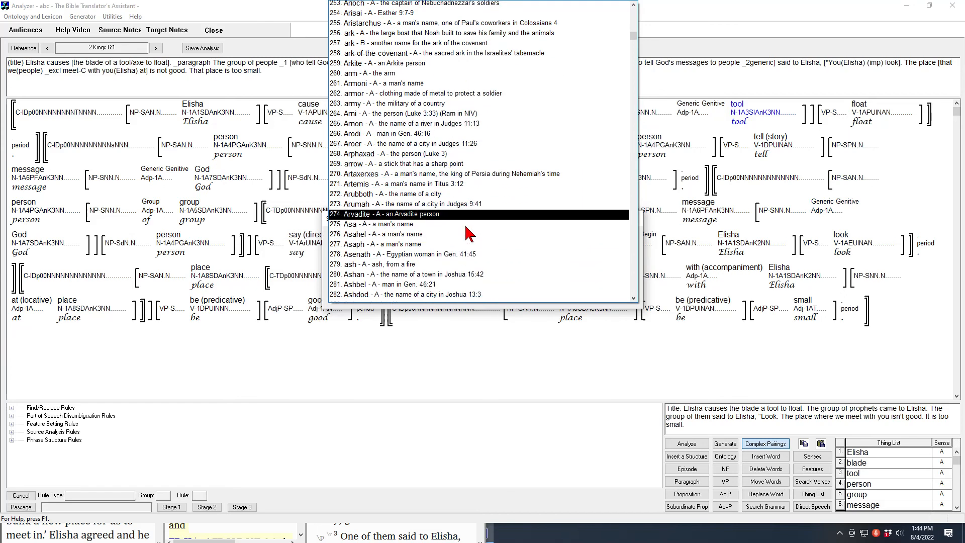
scroll(470, 232, down, 7)
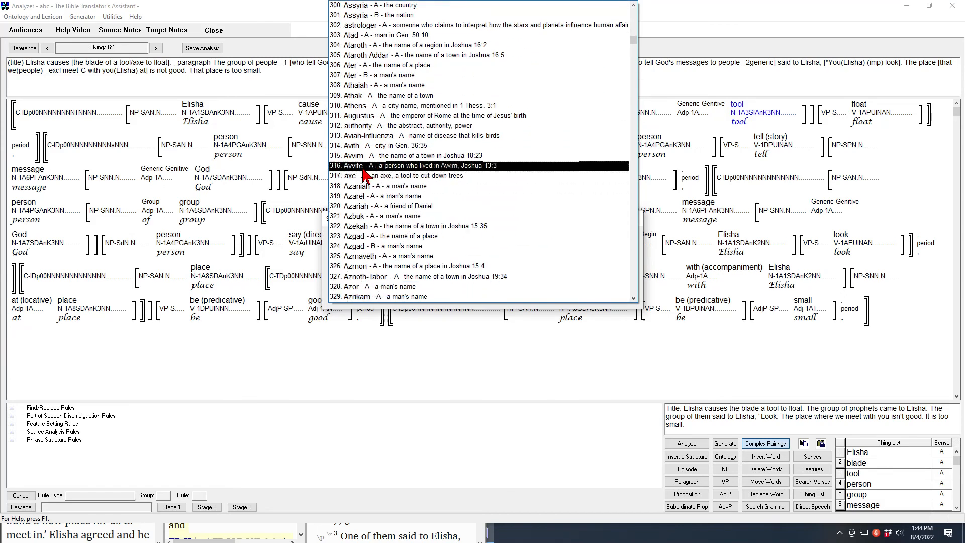
click(361, 177)
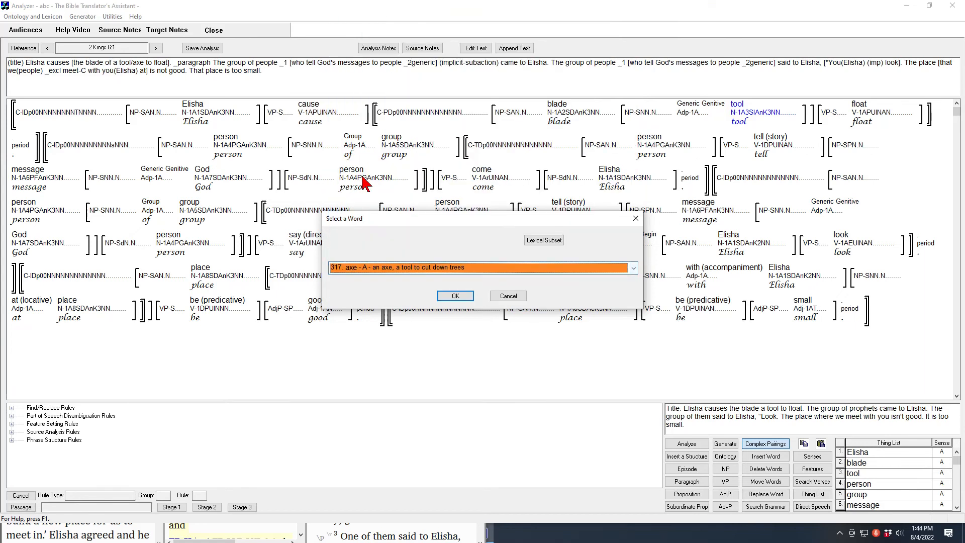
click(456, 296)
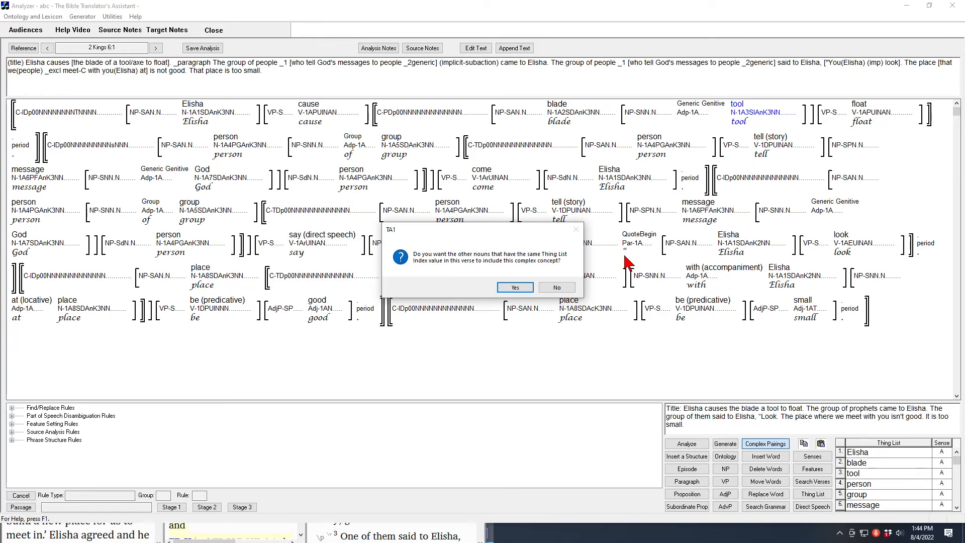
click(515, 288)
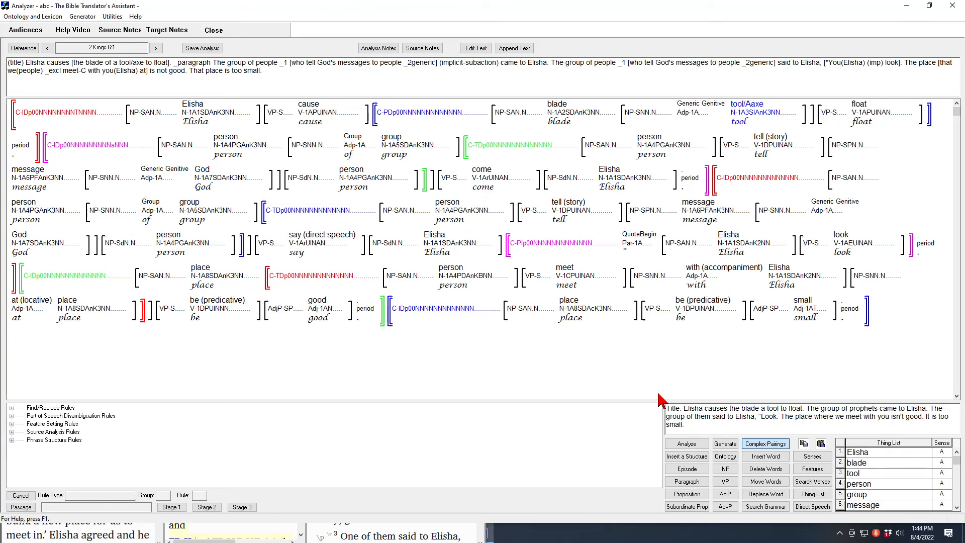
click(725, 444)
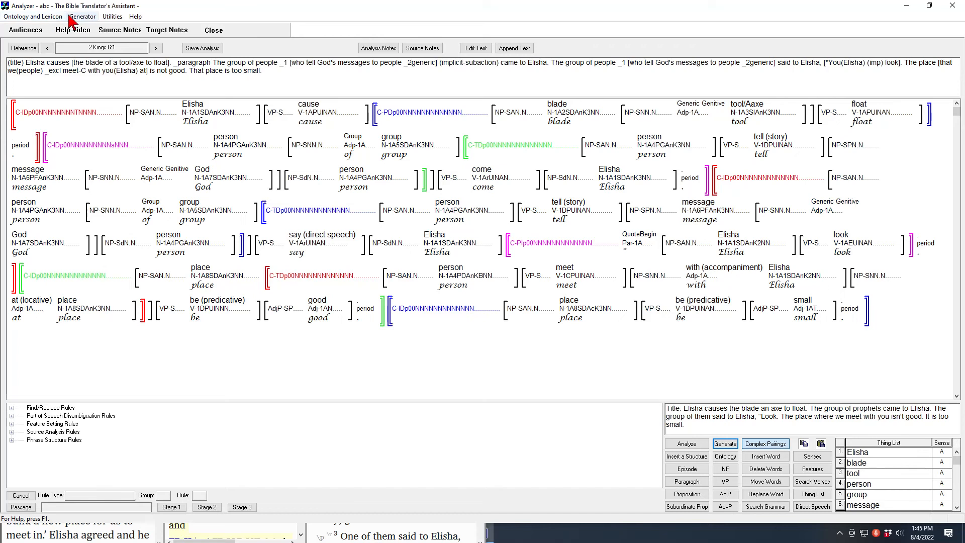
In Lexicon and Grammar Development, set the noun-noun relationship between blade - A and axe - A to the genitive expressed with "of"
click(82, 17)
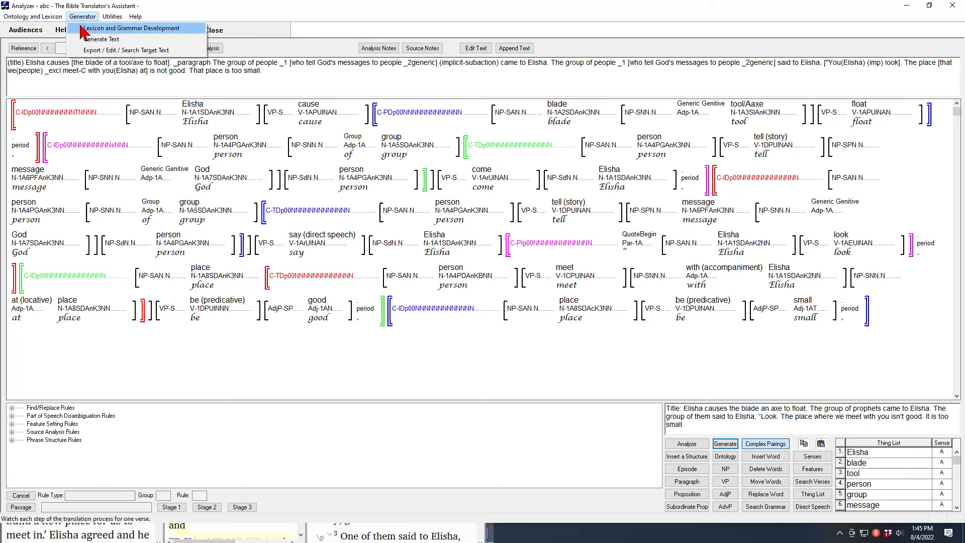
click(110, 39)
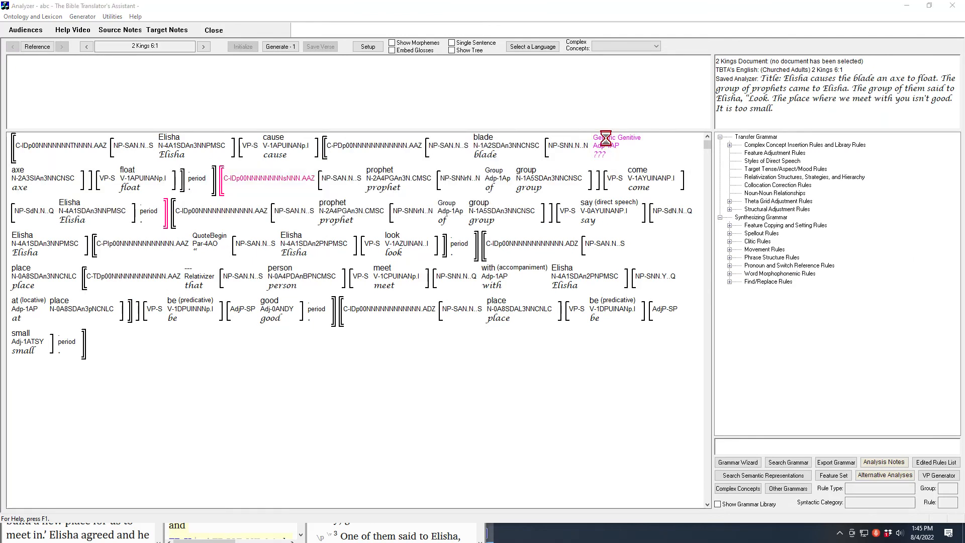
click(504, 196)
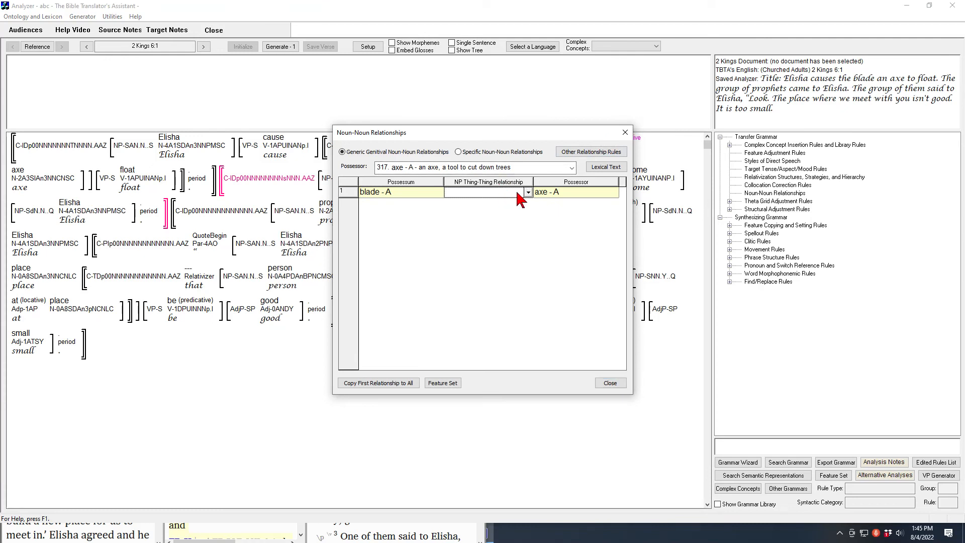
click(528, 193)
click(486, 221)
click(610, 383)
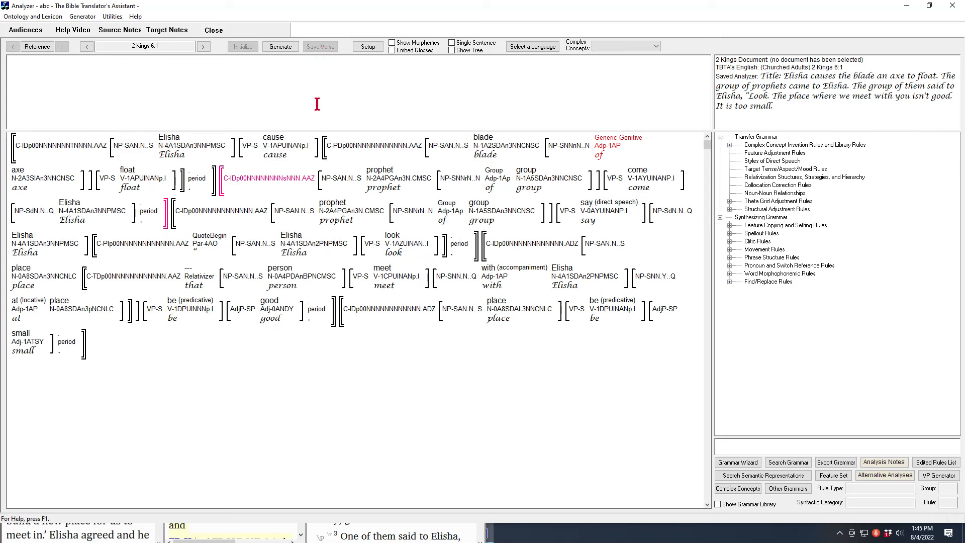
Generate the English text of 2 Kings 6:1 with the new relationship and save the verse
click(280, 49)
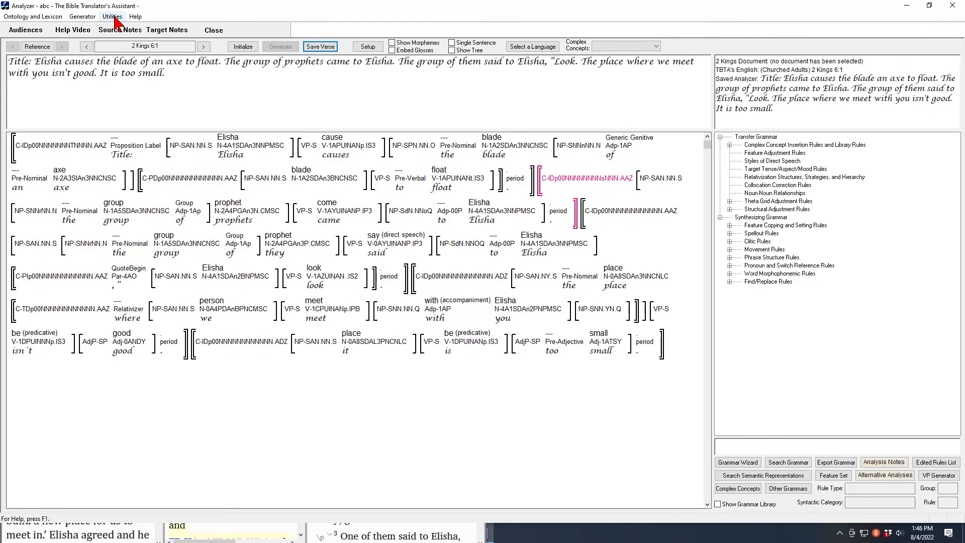
click(322, 50)
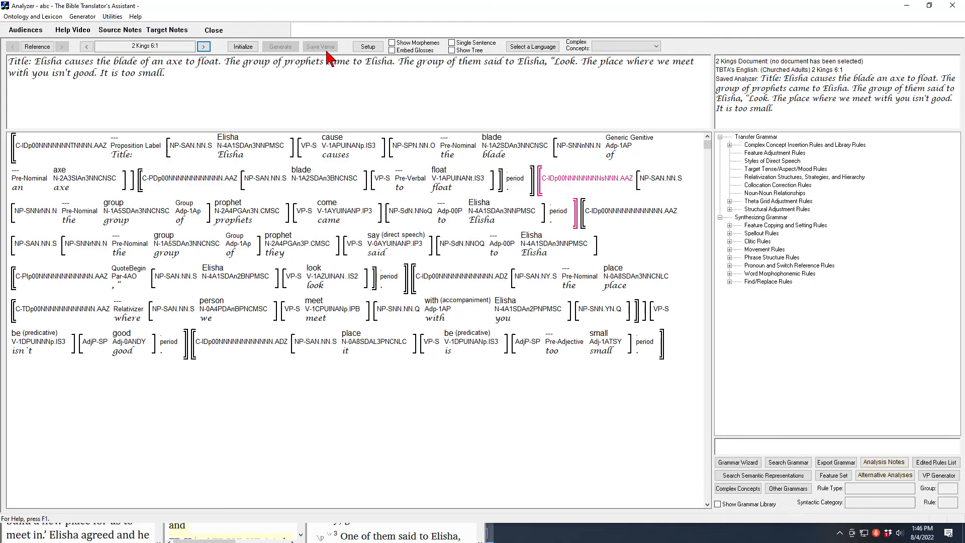
Go back to Proposition Analysis for 2 Kings 6:1 and generate the text from the tool/axe analysis again
mouse_move(363, 150)
click(114, 17)
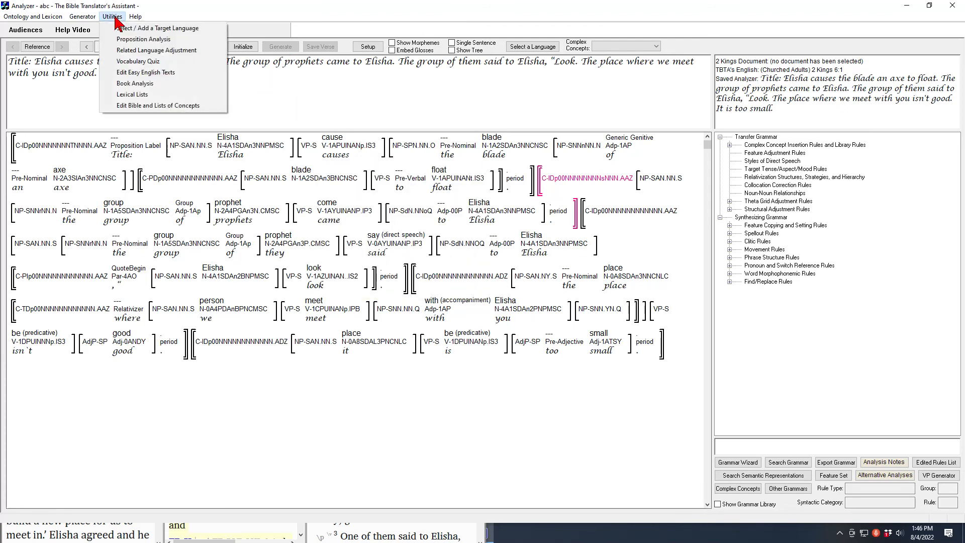
click(136, 38)
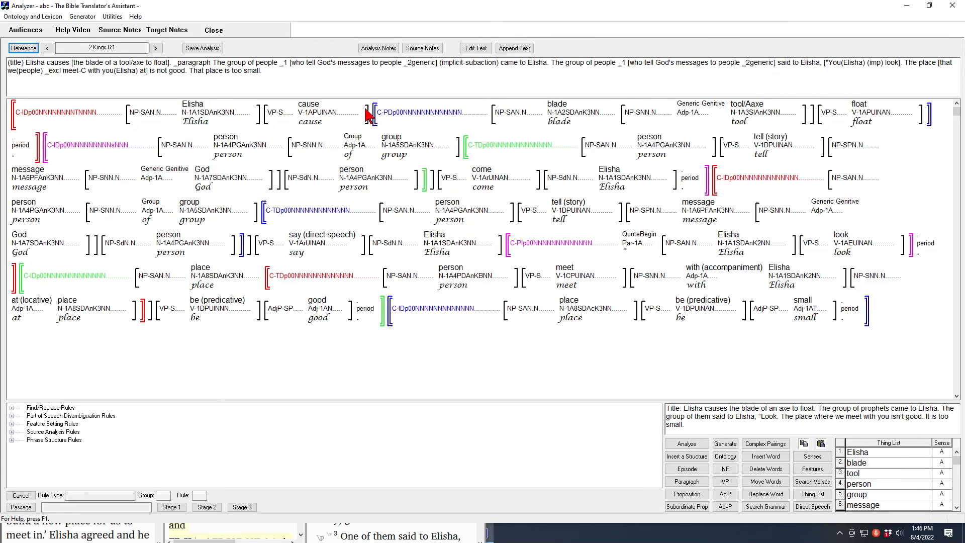
mouse_move(343, 106)
mouse_move(737, 107)
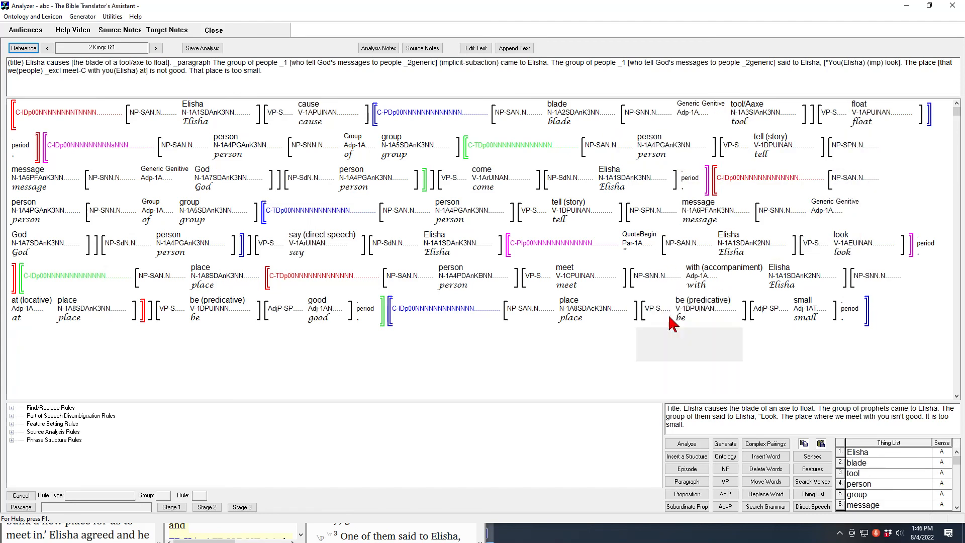
click(725, 443)
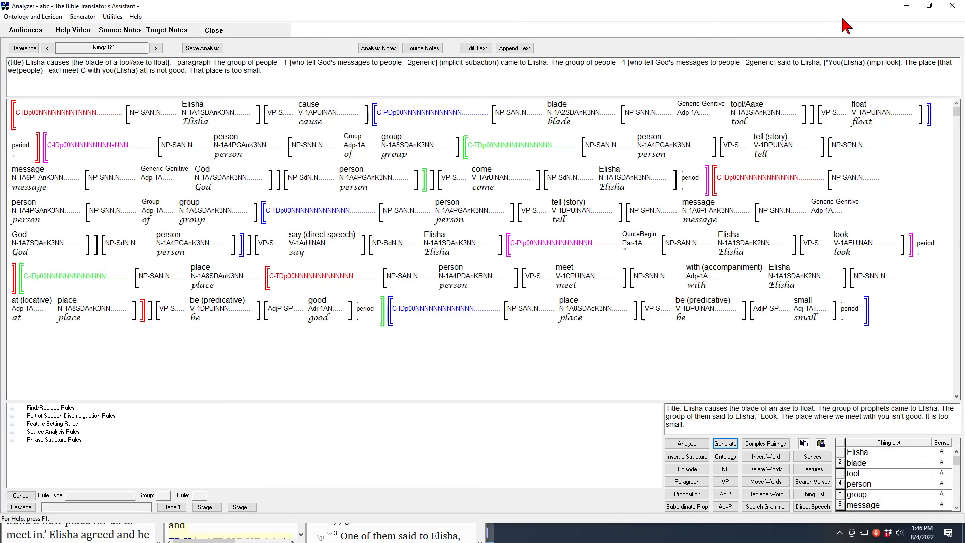
Switch to the 2 Kings 6 browser document and examine the << >> markers around the first prophets sentence in verse 1
click(908, 7)
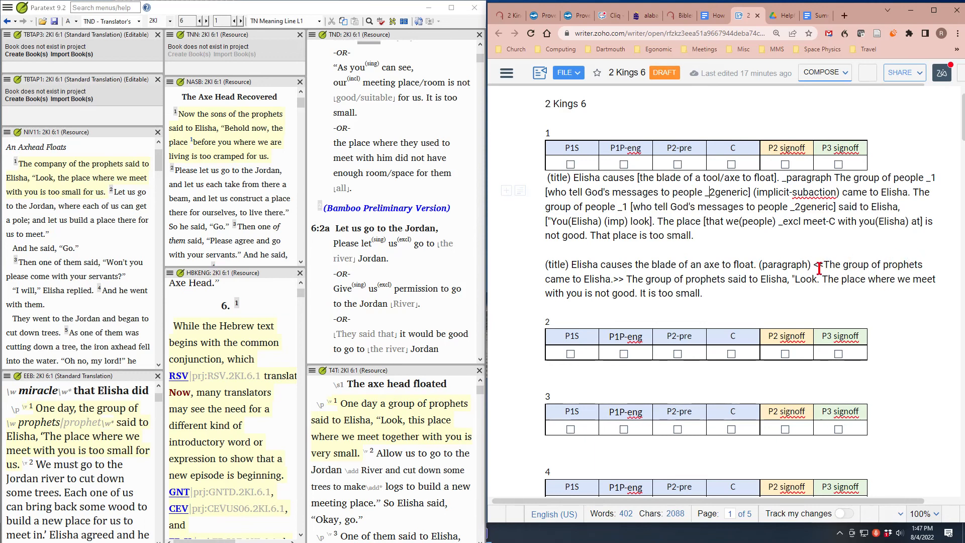
drag(822, 260, 812, 263)
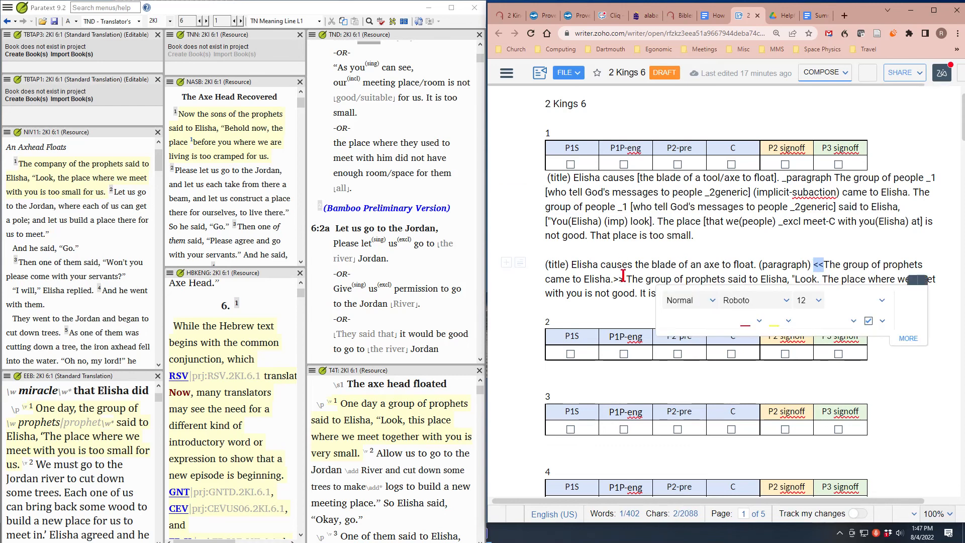
click(699, 275)
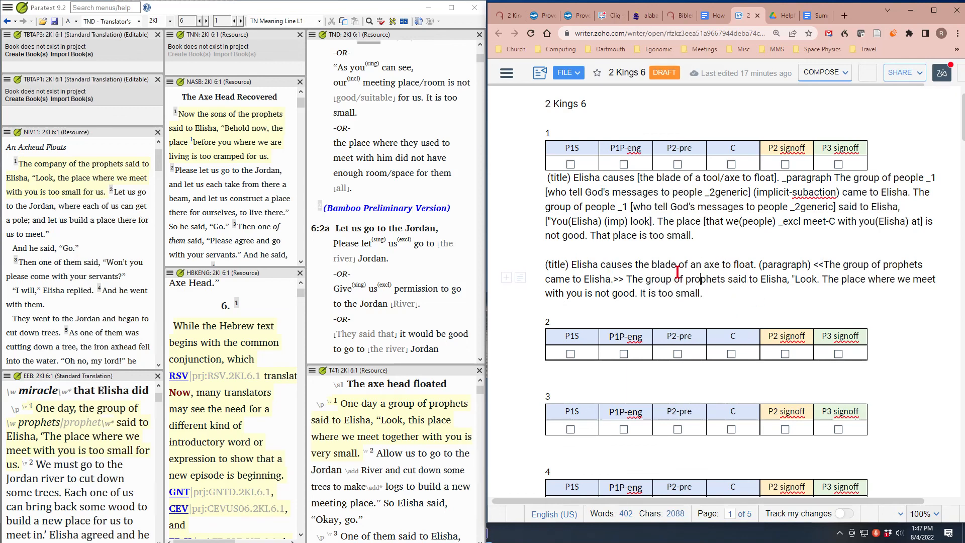
Add a "Complex concepts:" line below the verse 1 English text, after "It is too small."
click(701, 281)
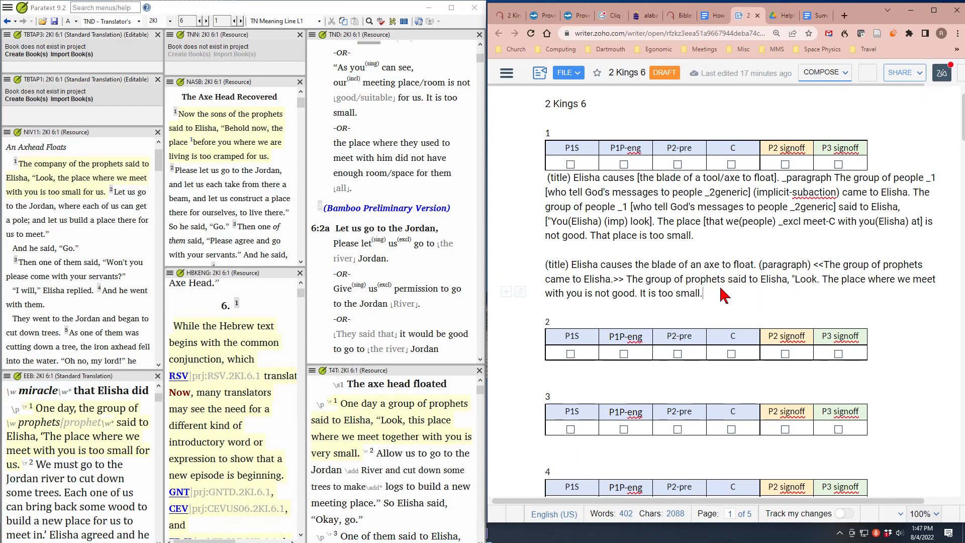
key(Return)
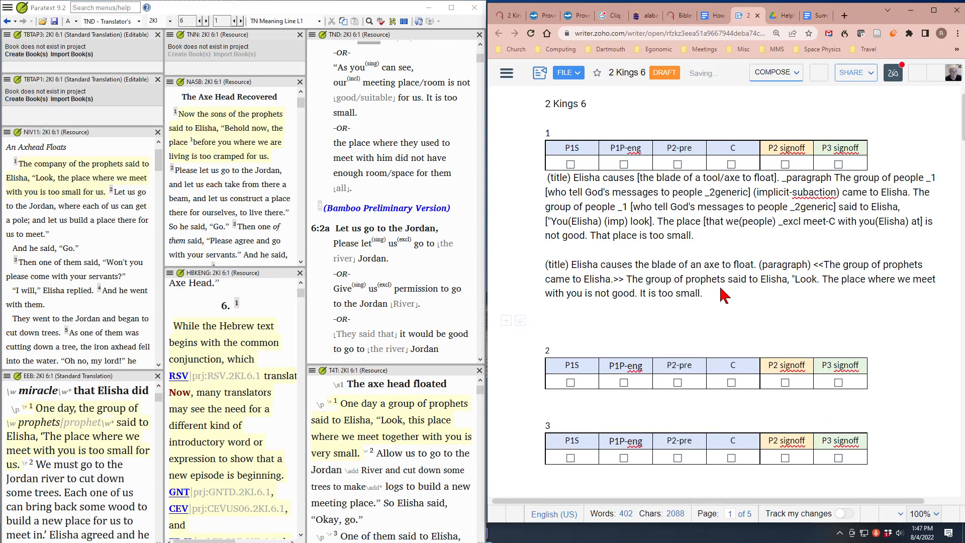
text(Complex concepts)
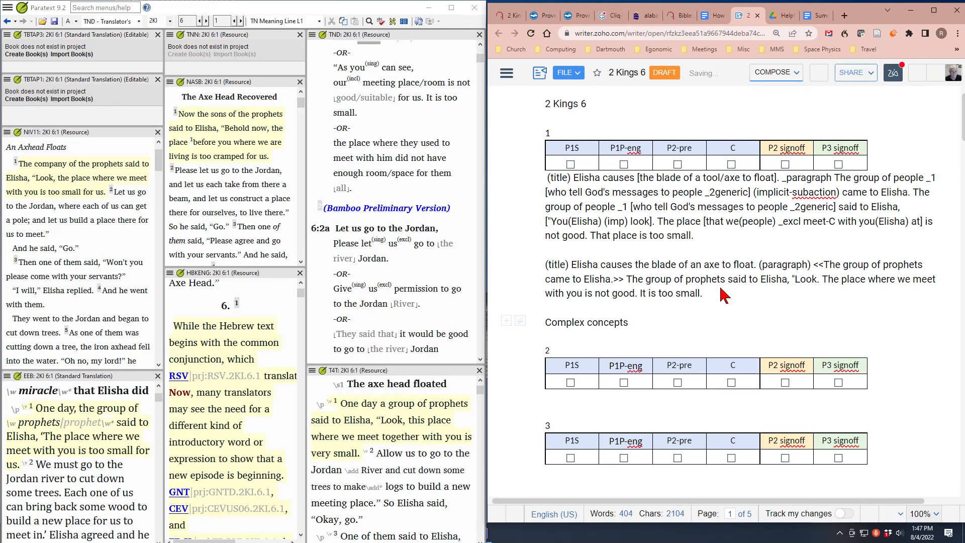
text(:)
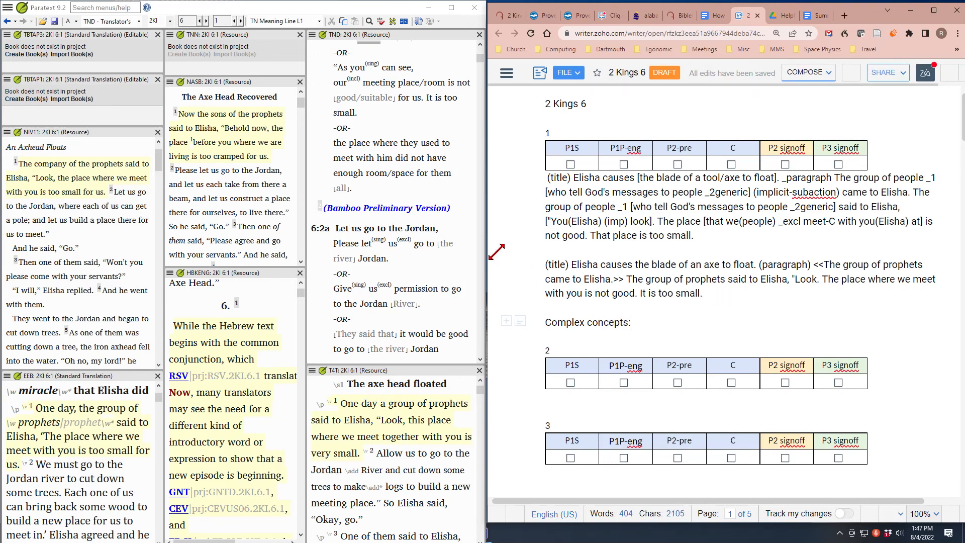
Insert the verse marker "\v 1" before "(title)" at the start of the verse 1 English text
click(546, 264)
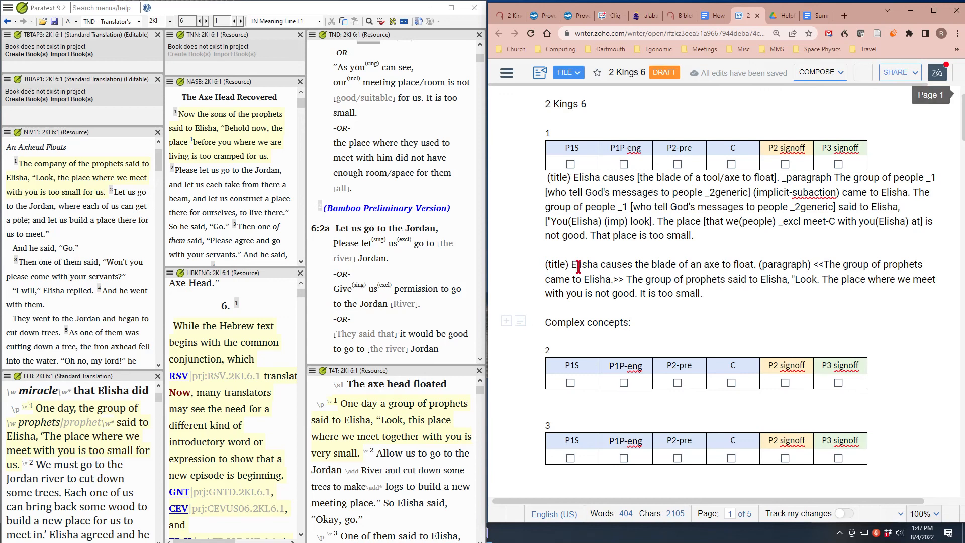
text(\v )
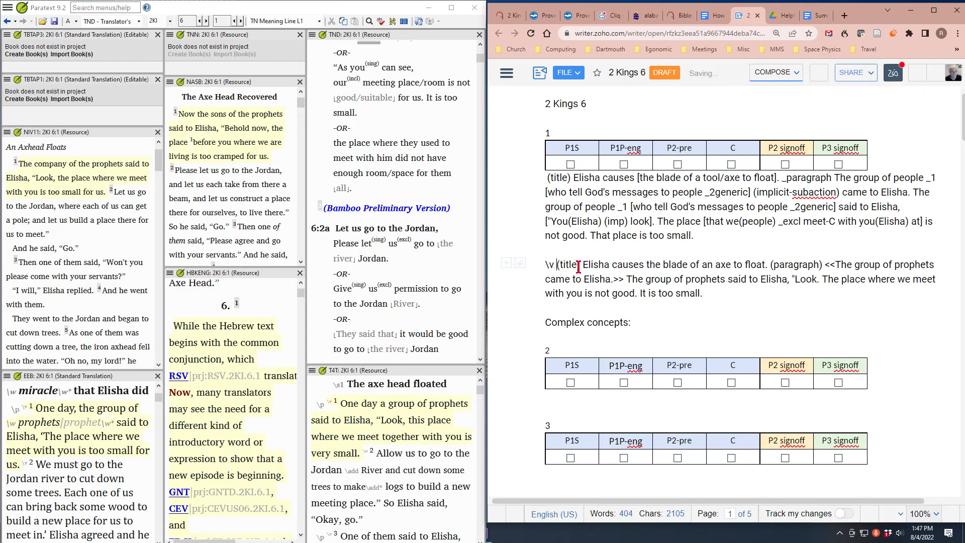
text(1)
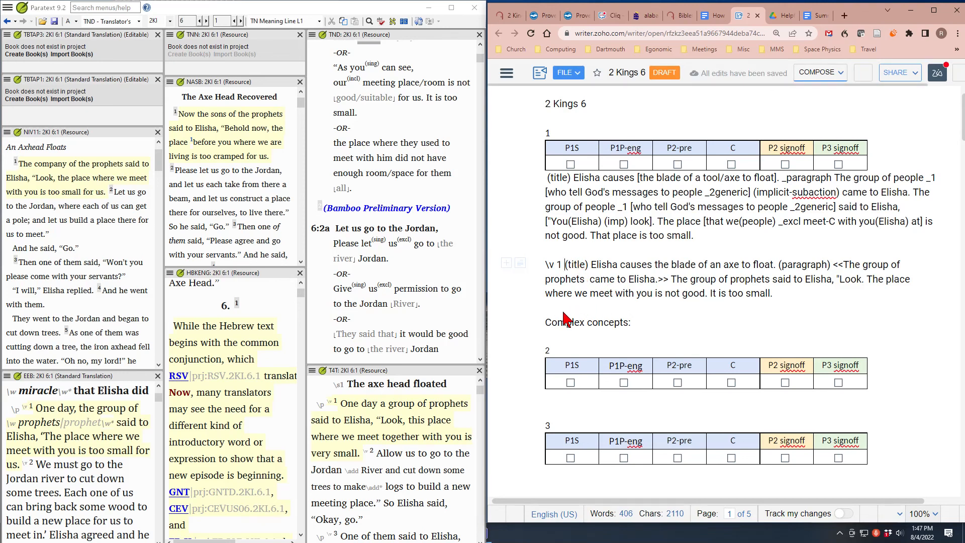
Replace the "Complex concepts:" line and the blank line above it with "tool/axe" directly below the verse 1 English text
drag(547, 303, 644, 322)
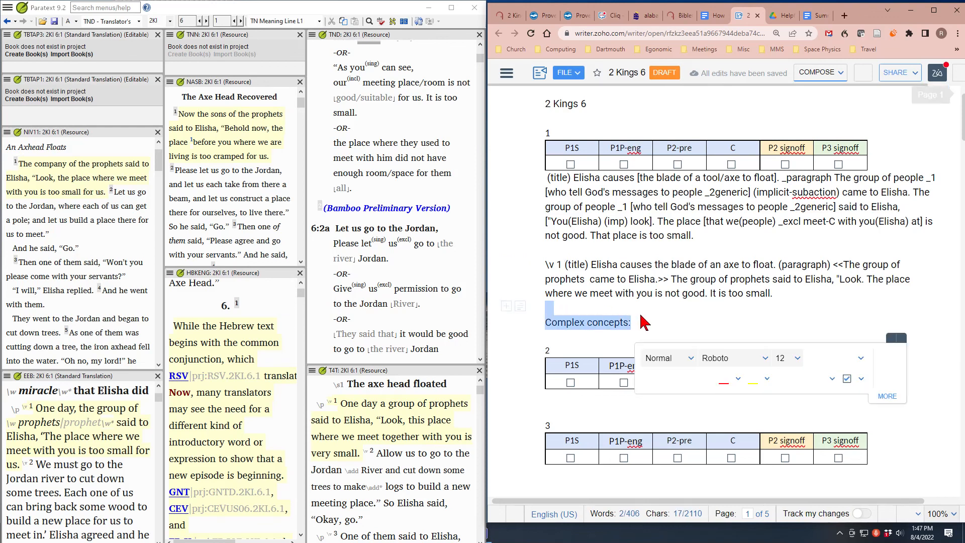
key(Delete)
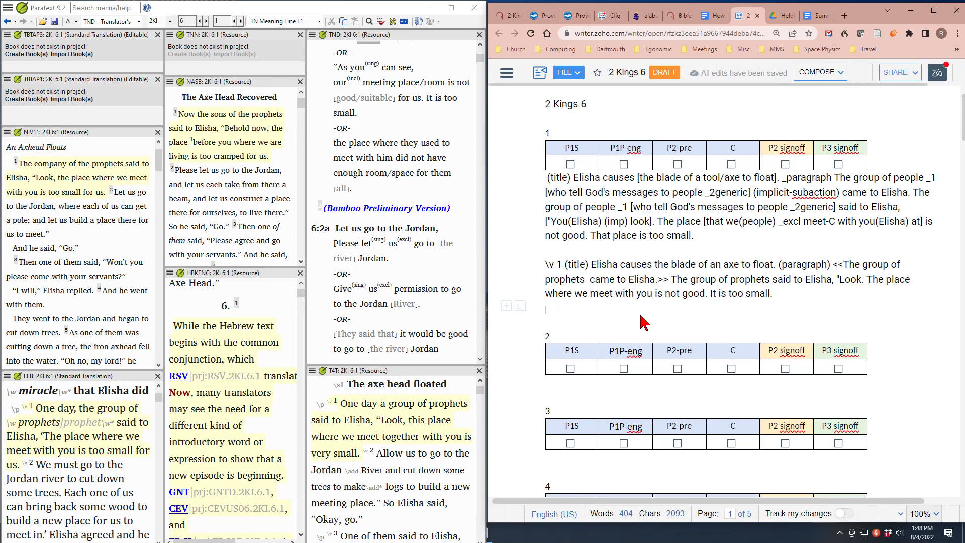
text(tool/a)
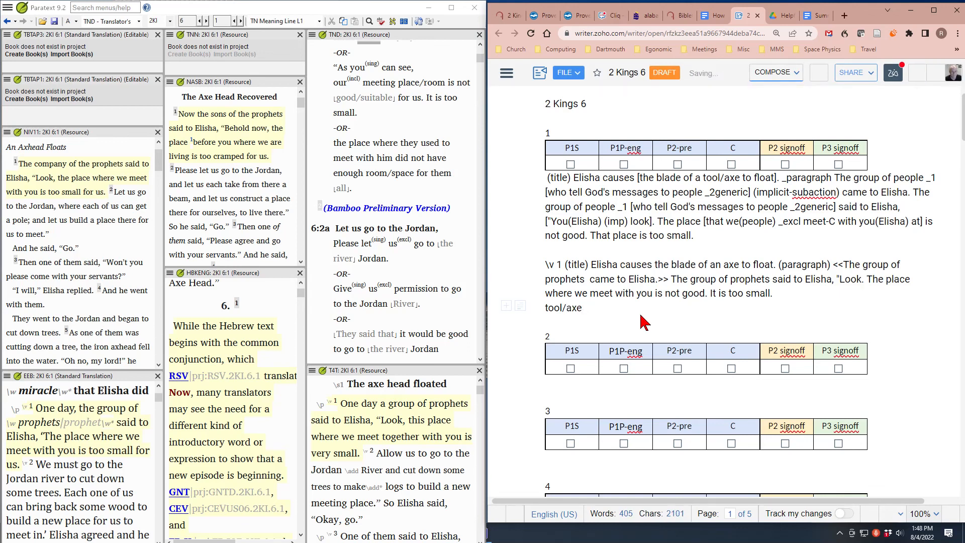
text(xe)
Add the line "prophet = person [who tells God's messages to people]" below "tool/axe" in verse 1
key(Return)
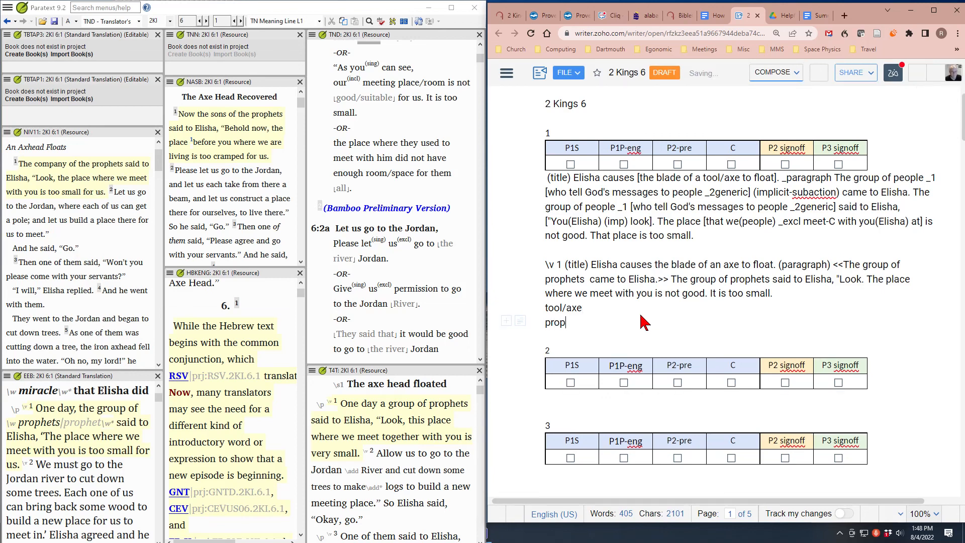
text(prophet = person)
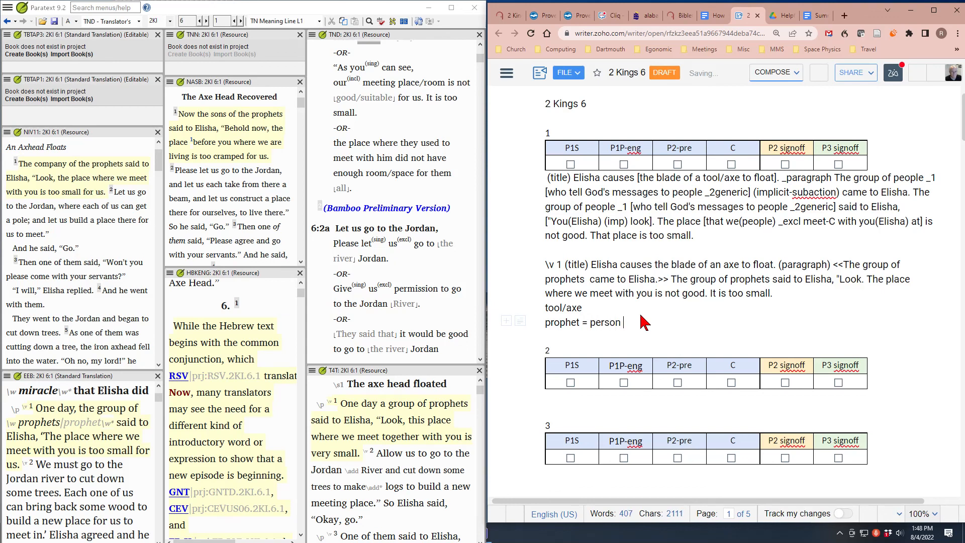
text([who tells G)
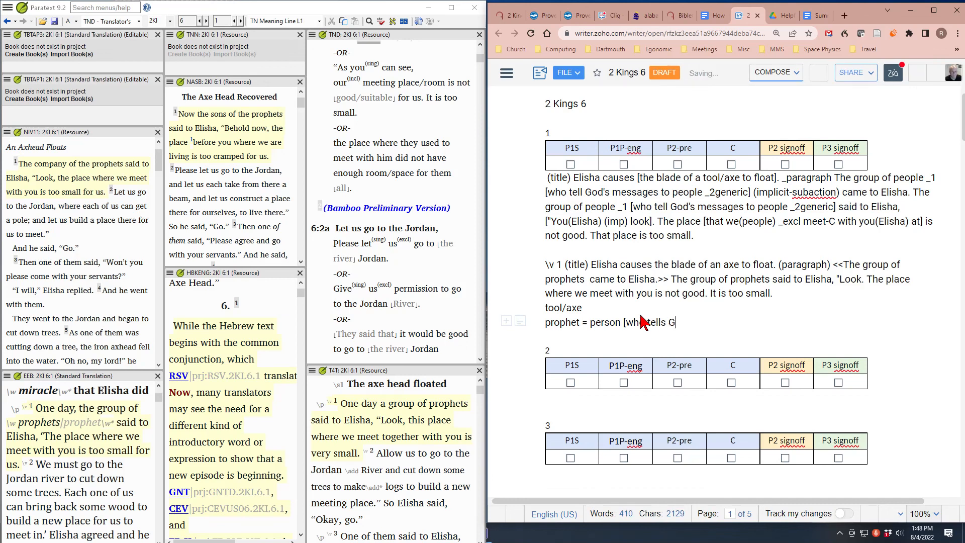
text(od's messages to people)
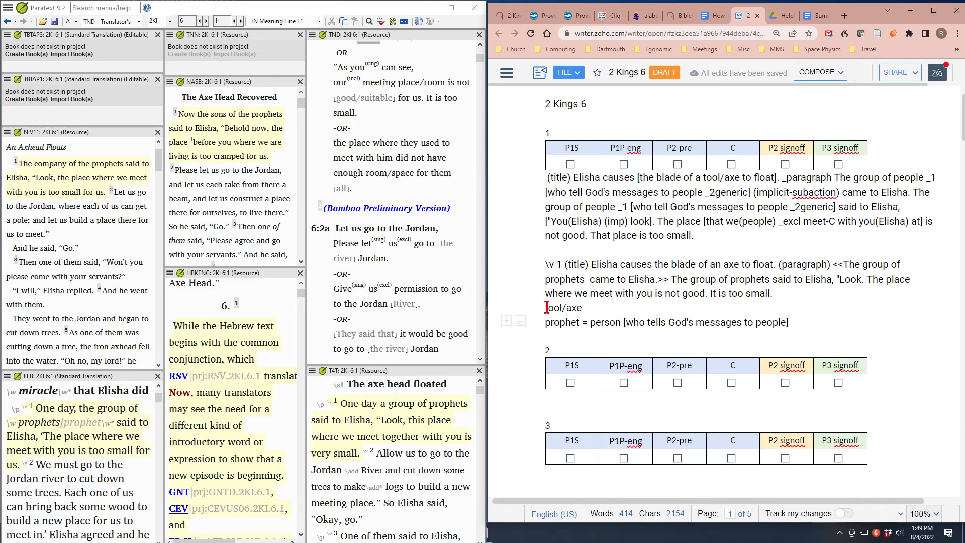
Examine the verse 1 entries: the two complex concept lines, the "\v 1" English text and the bracketed analysis text above it
drag(544, 308, 787, 323)
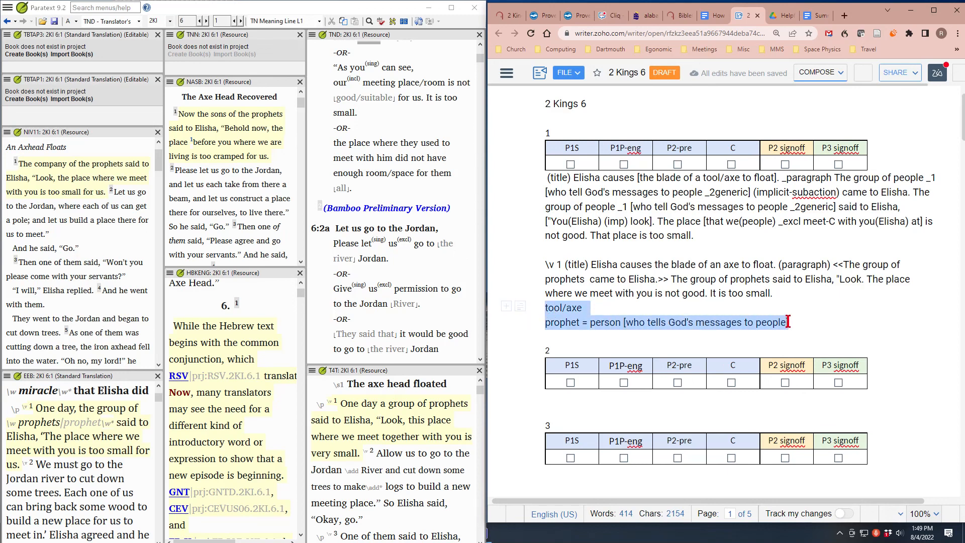
click(618, 279)
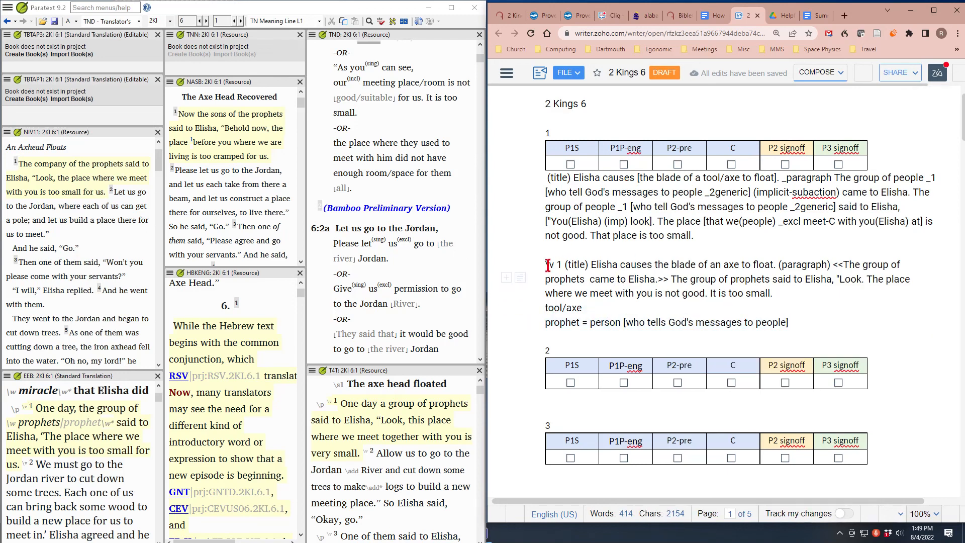
drag(548, 265, 772, 296)
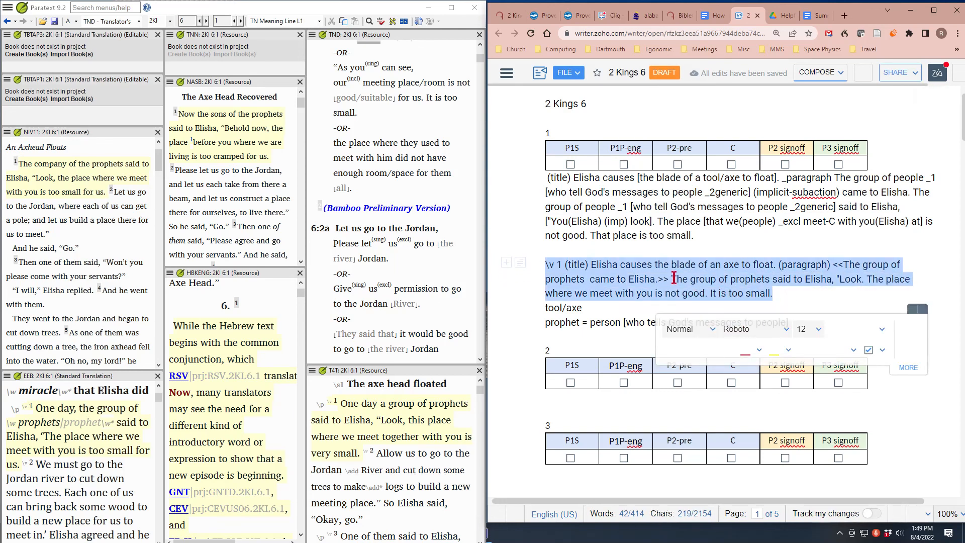
click(648, 278)
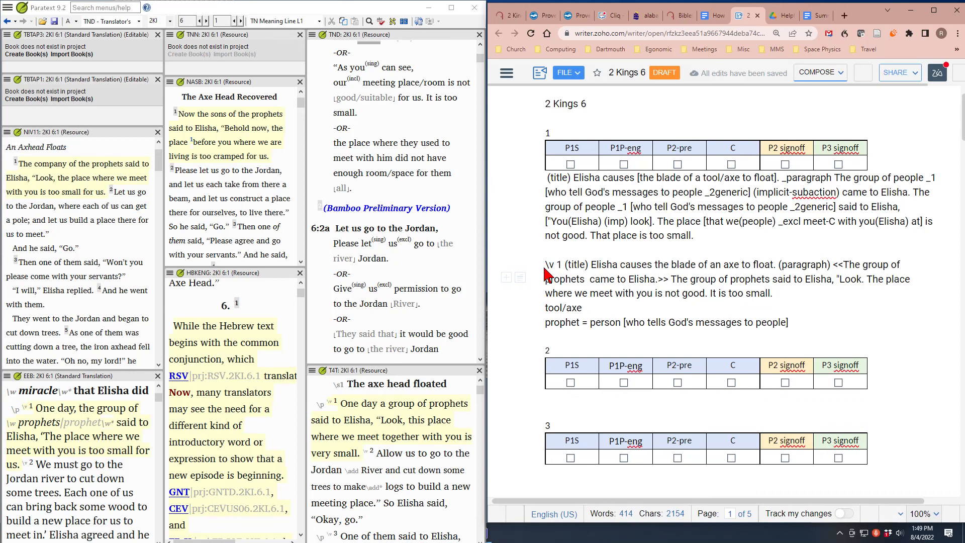
drag(546, 263, 792, 303)
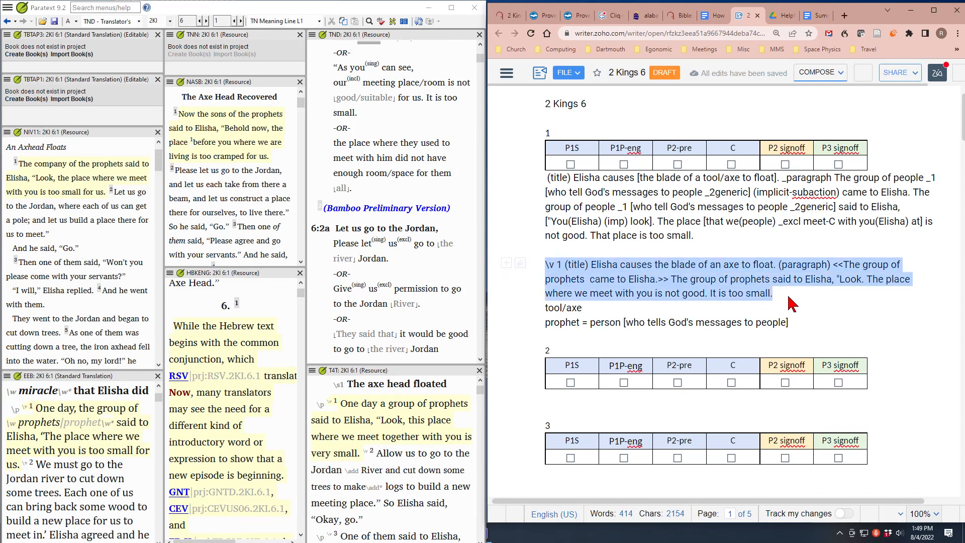
click(686, 271)
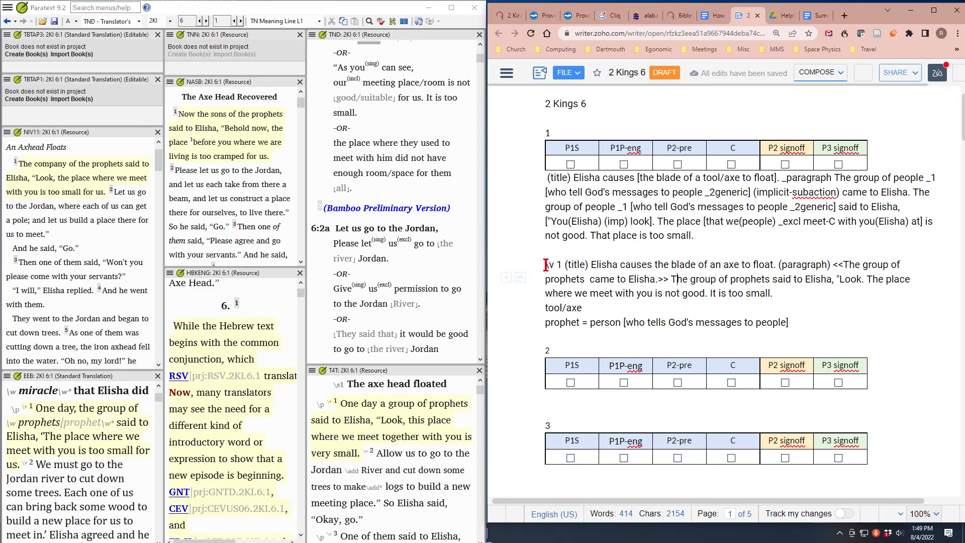
drag(546, 264, 772, 294)
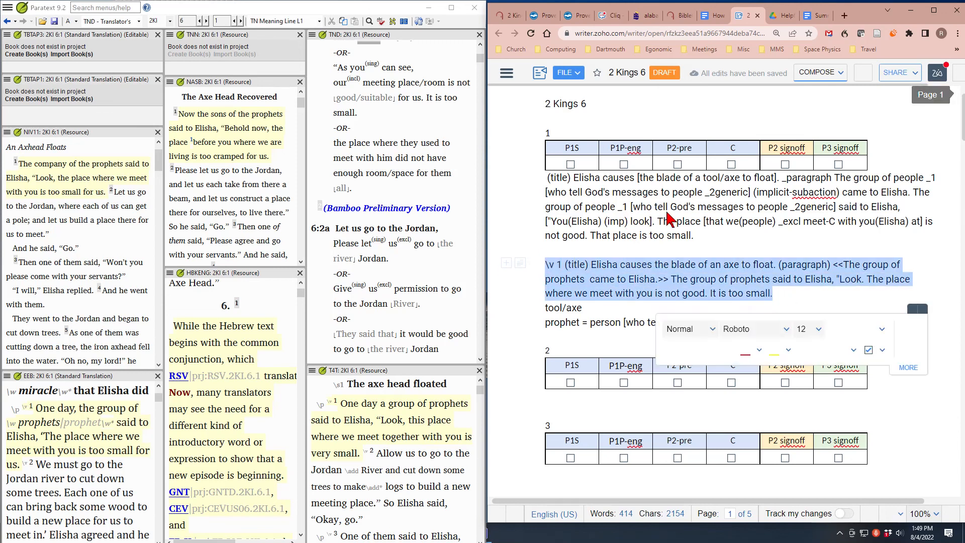
click(685, 216)
drag(546, 177, 813, 318)
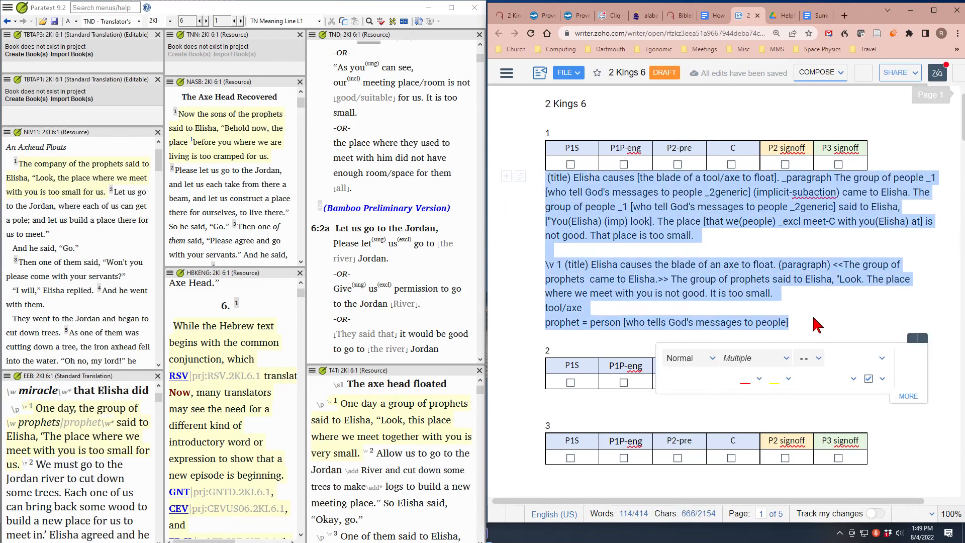